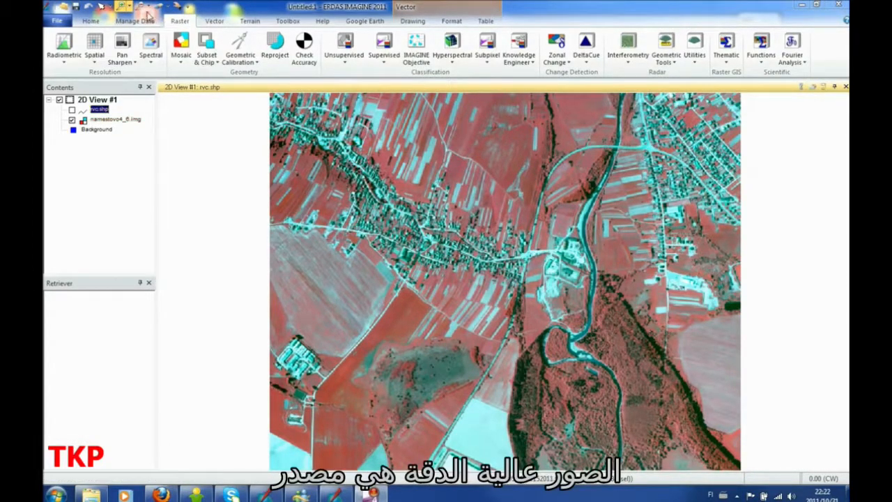
# Step: Start a new Objective Workstation project and name its project file namestovo_buildings_7.lfp in the jamil_video folder
pyautogui.moveTo(442, 213); pyautogui.dragTo(564, 280)
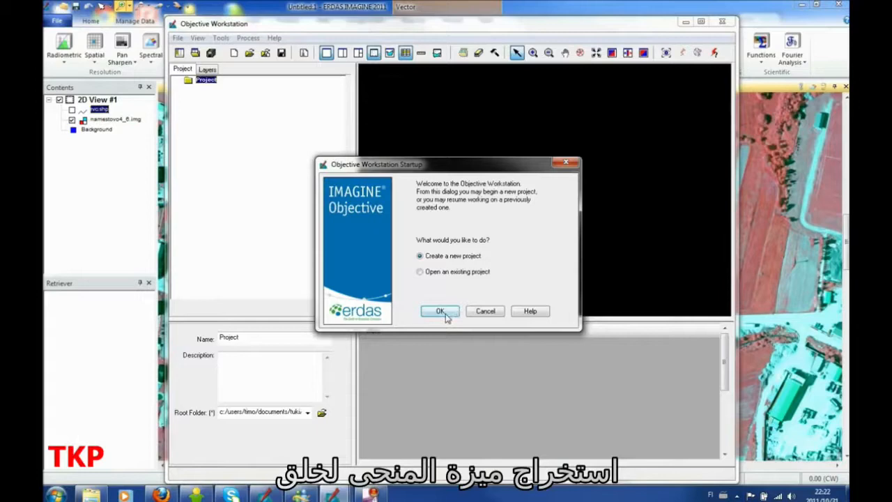
pyautogui.click(441, 311)
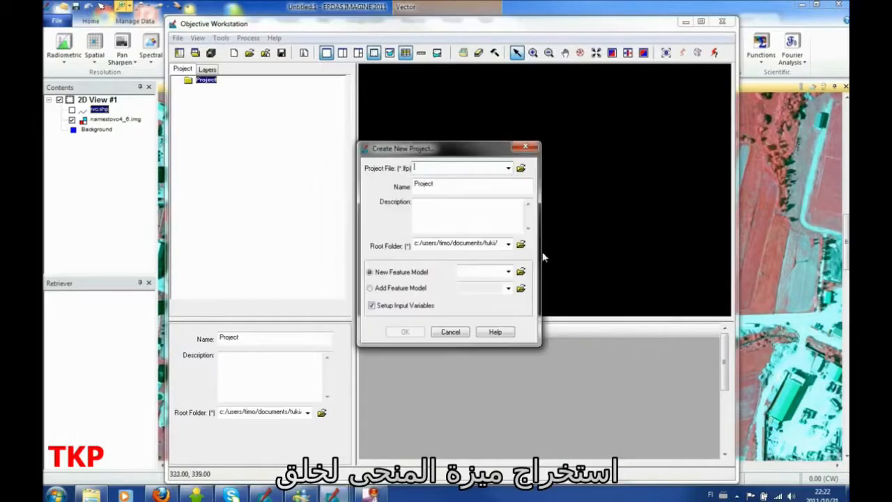
pyautogui.click(520, 169)
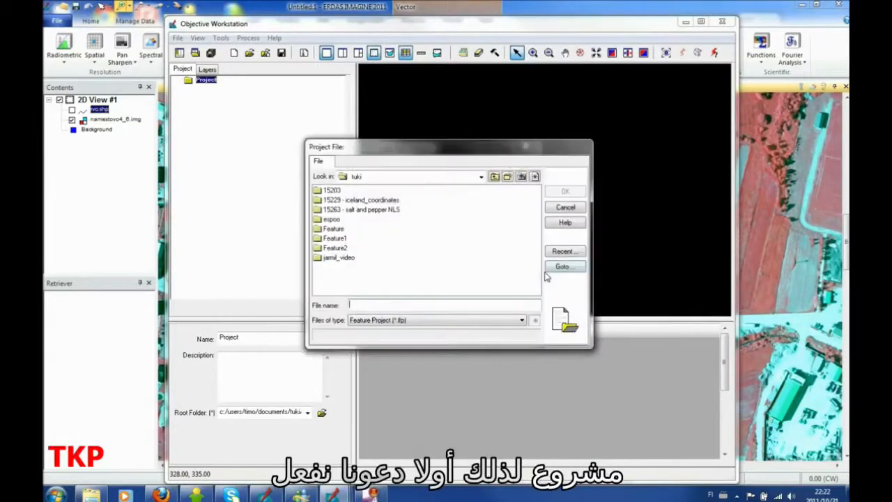
pyautogui.doubleClick(343, 258)
pyautogui.click(424, 240)
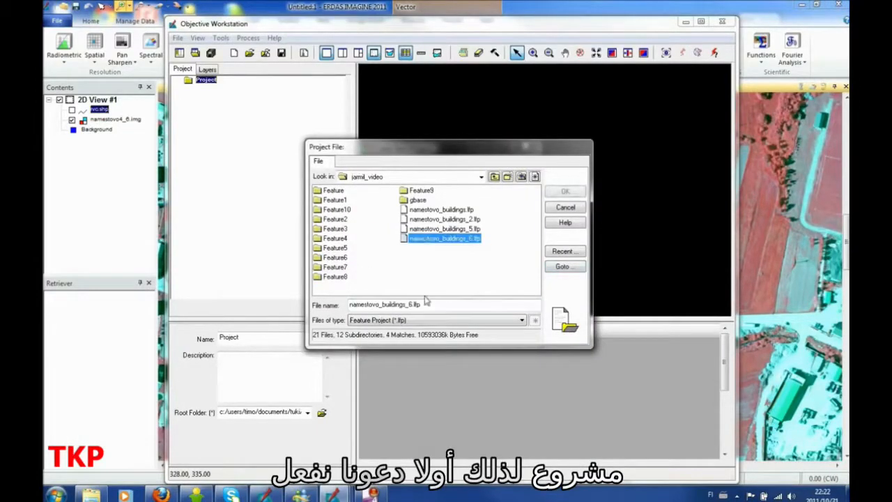
pyautogui.click(439, 304)
pyautogui.press('Left')
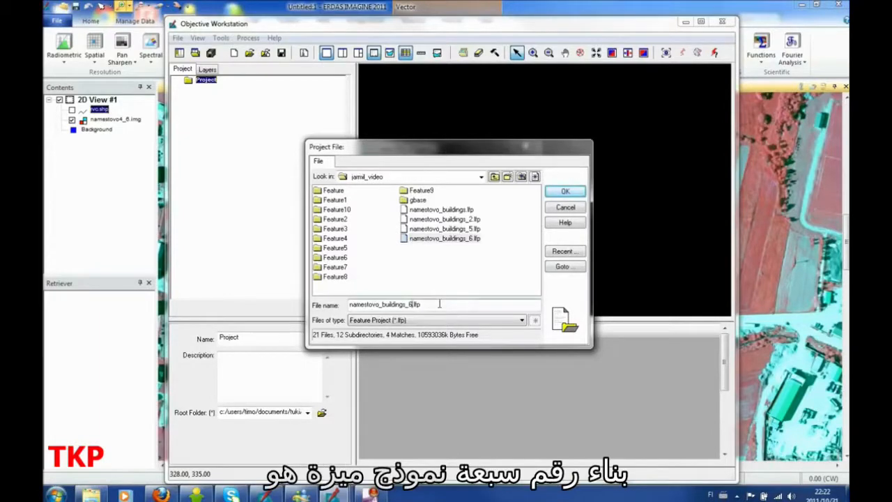
pyautogui.press('Return')
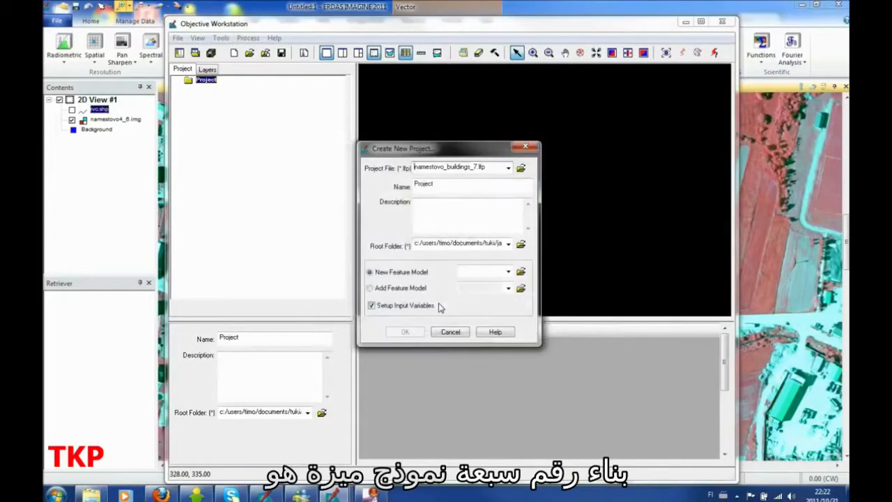
# Step: Assign a new feature model file named namestovo_buildings_7.lfm and create the project with input variable setup
pyautogui.click(520, 272)
pyautogui.click(454, 239)
pyautogui.click(440, 306)
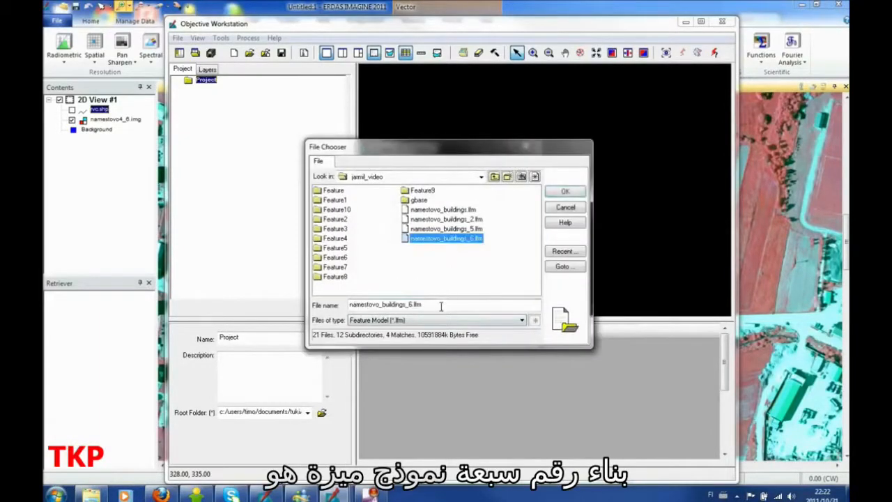
pyautogui.press('Left')
pyautogui.press('Left')
pyautogui.press('Left')
pyautogui.press('Left')
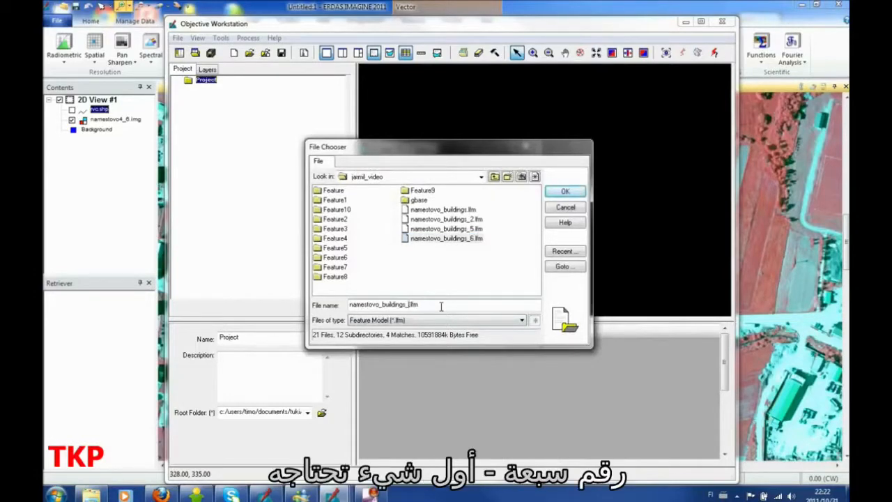
pyautogui.write('7')
pyautogui.press('Return')
pyautogui.click(403, 335)
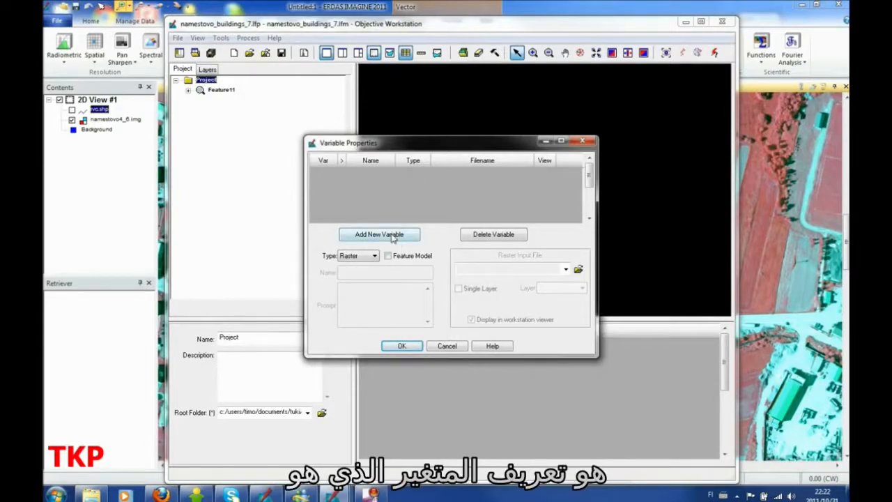
# Step: Add a raster input variable that uses namestovo4_6.img from the gbase folder inside jamil_video
pyautogui.click(394, 235)
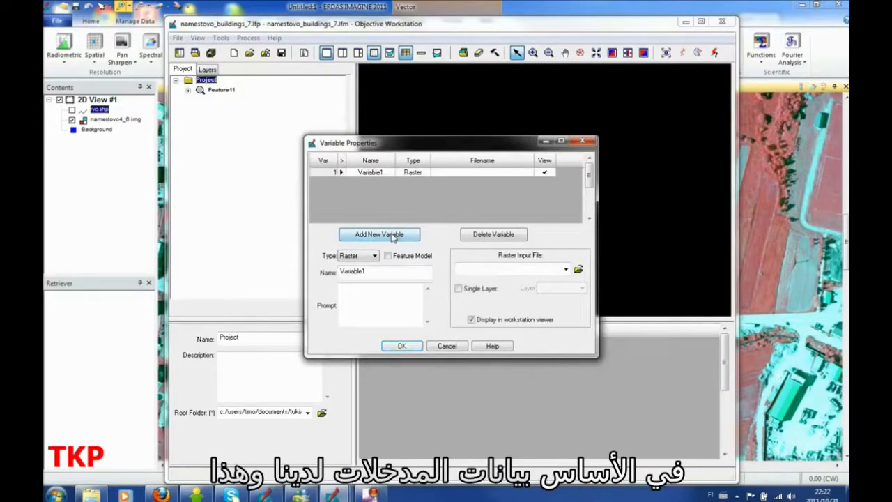
pyautogui.click(578, 270)
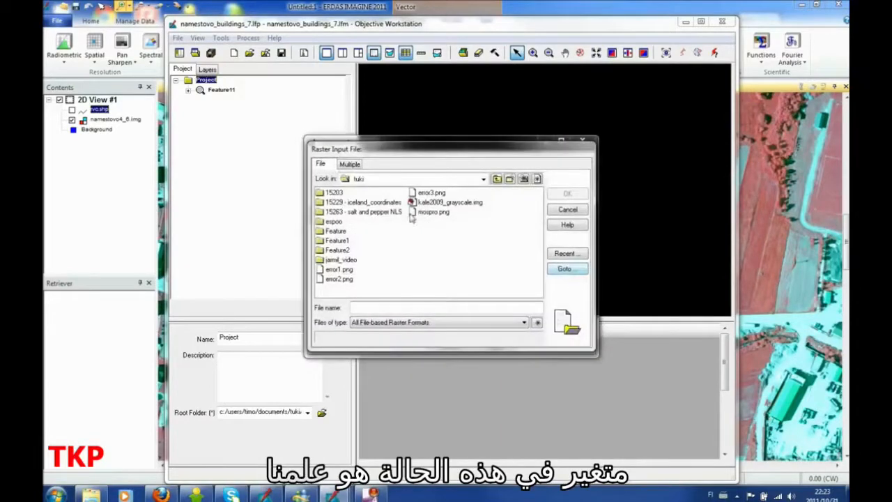
pyautogui.doubleClick(345, 261)
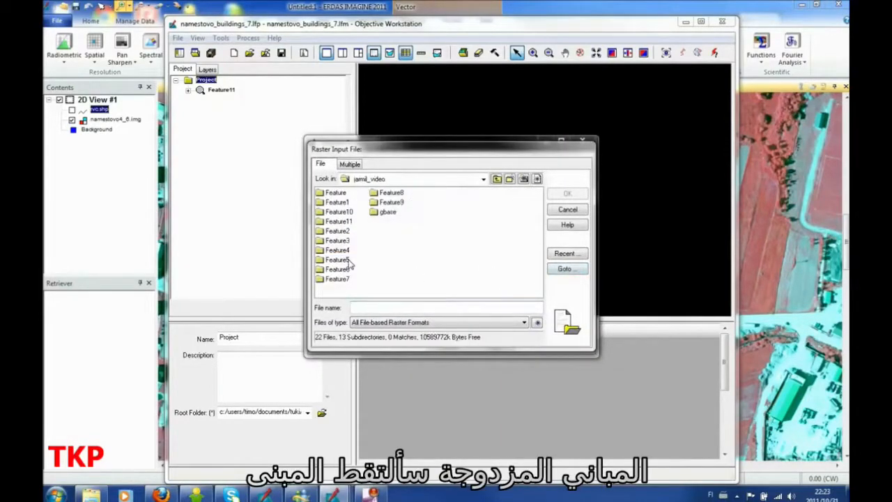
pyautogui.doubleClick(388, 212)
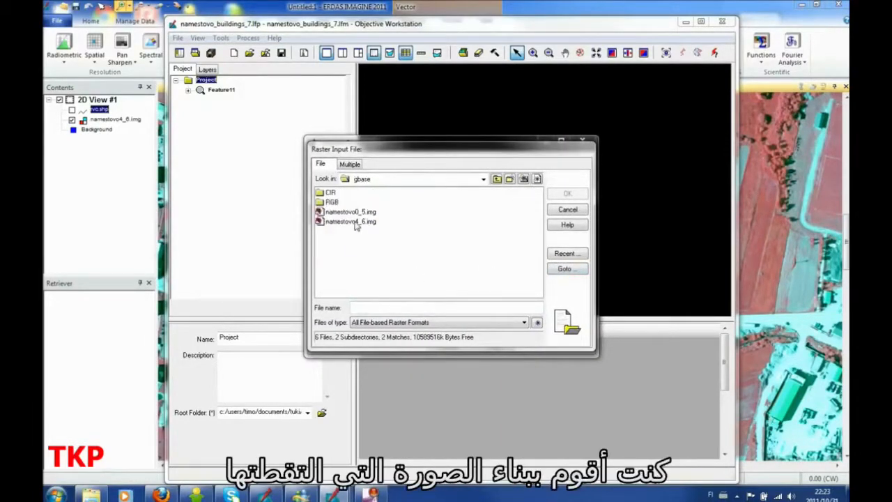
pyautogui.click(354, 221)
pyautogui.click(582, 196)
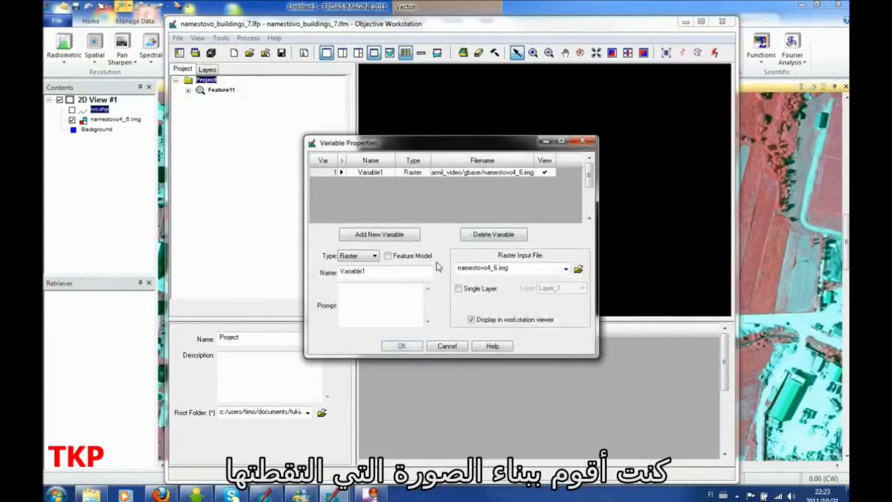
pyautogui.click(403, 346)
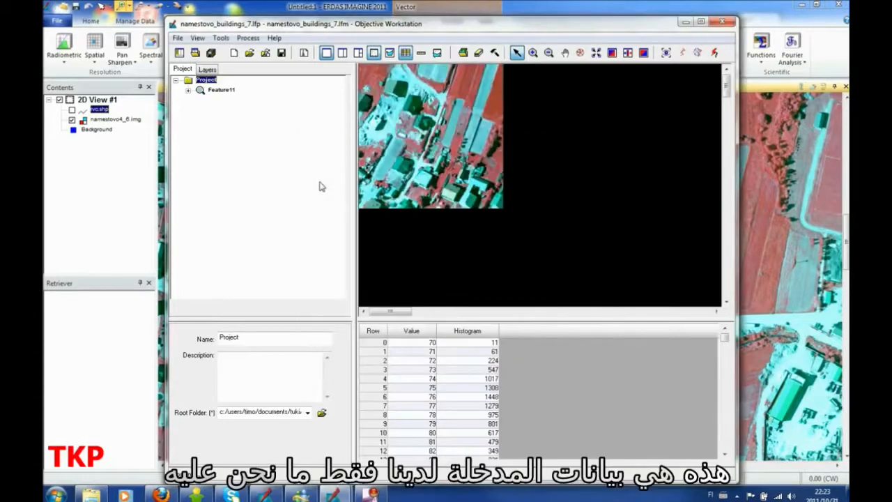
# Step: Focus on the residential block in the image's upper-right corner and turn on Preview to limit processing to that area
pyautogui.rightClick(568, 162)
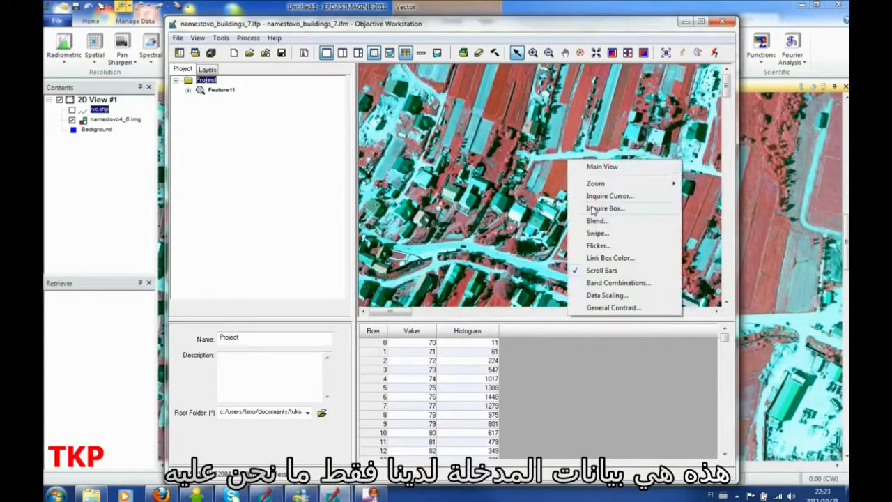
pyautogui.moveTo(626, 187)
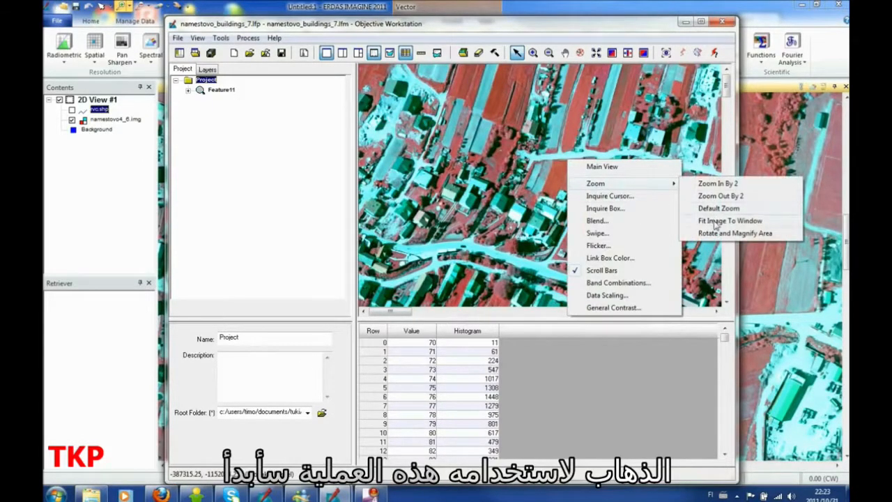
pyautogui.click(715, 221)
pyautogui.click(533, 53)
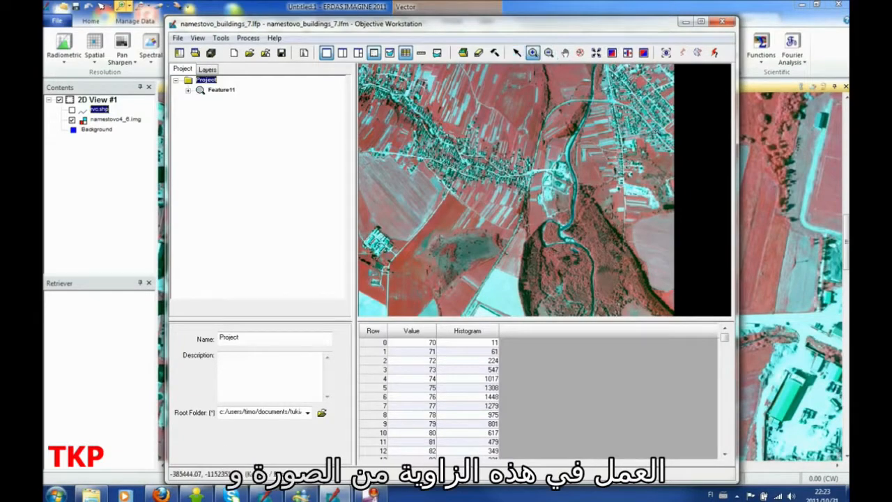
pyautogui.click(640, 90)
pyautogui.click(673, 125)
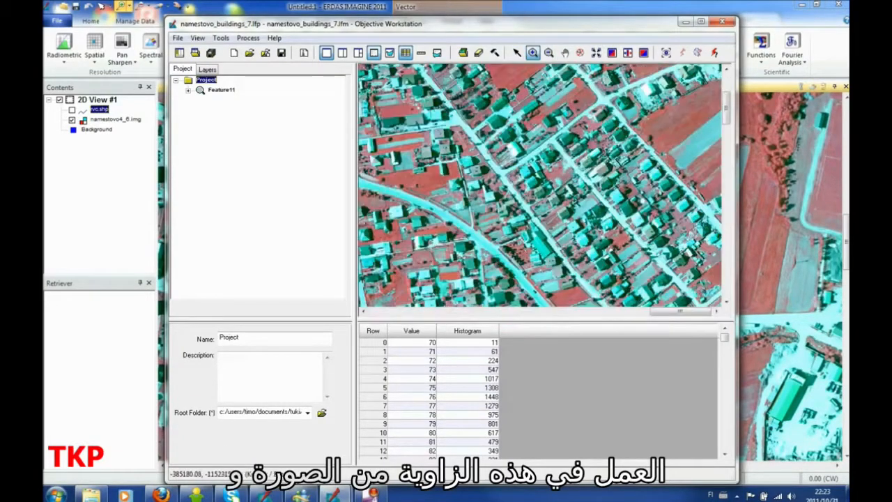
pyautogui.moveTo(512, 91); pyautogui.dragTo(725, 263)
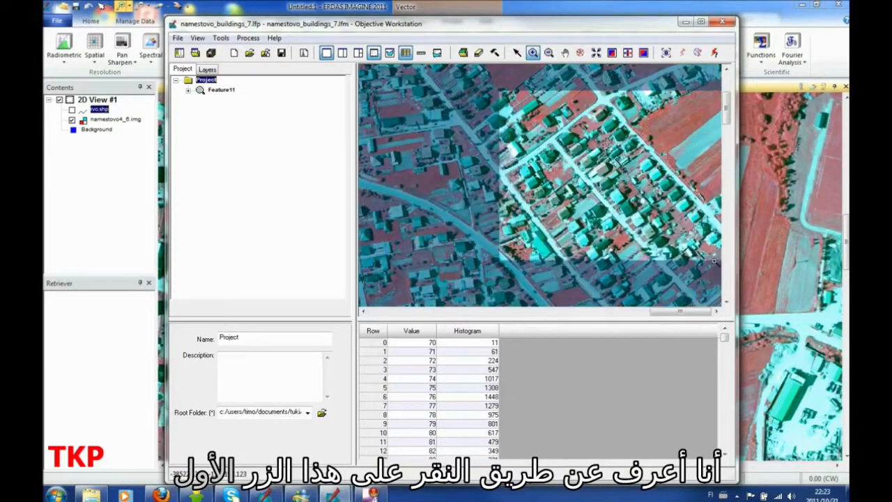
pyautogui.click(667, 55)
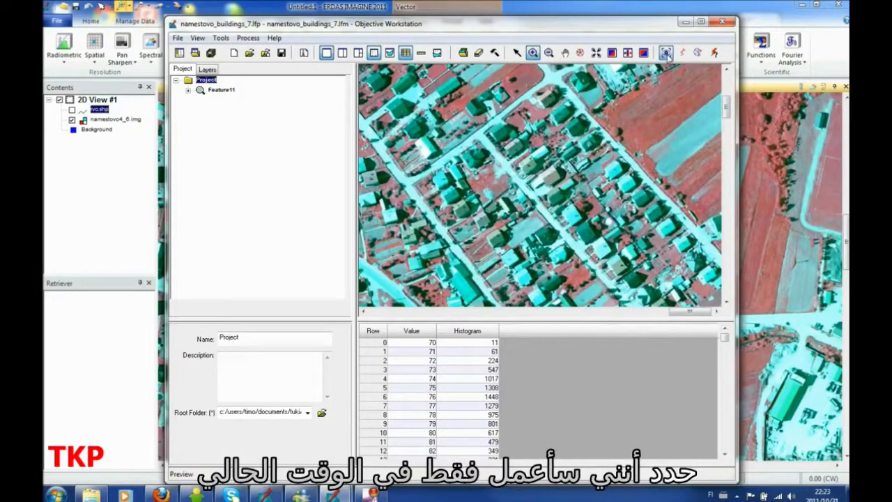
pyautogui.moveTo(412, 72); pyautogui.dragTo(723, 278)
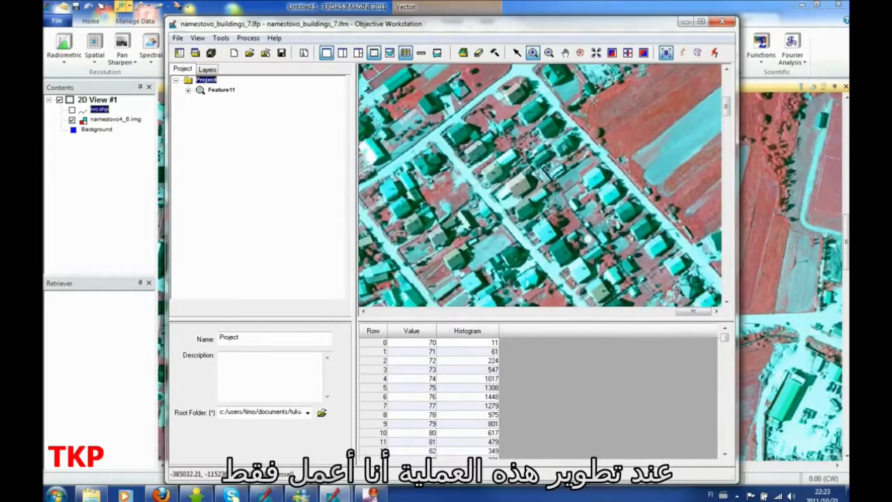
pyautogui.moveTo(416, 84); pyautogui.dragTo(722, 286)
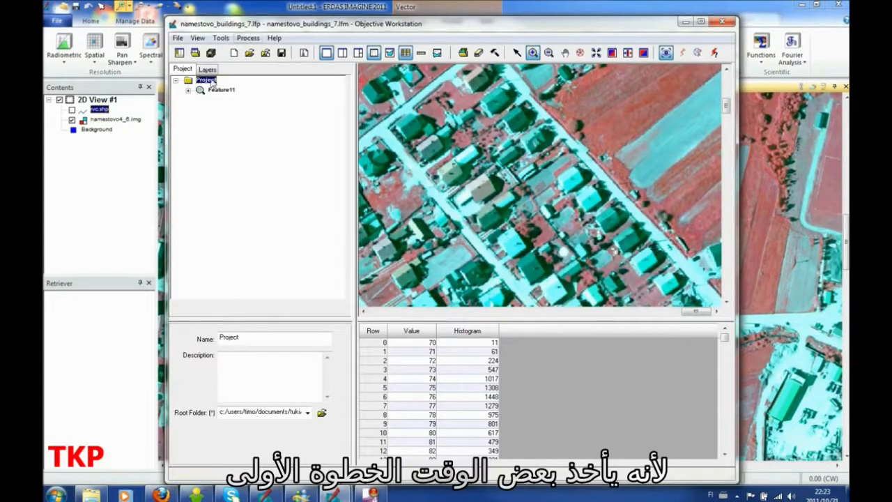
# Step: Add the SFP pixel cue for Variable1 to the feature's Raster Pixel Processor
pyautogui.click(187, 90)
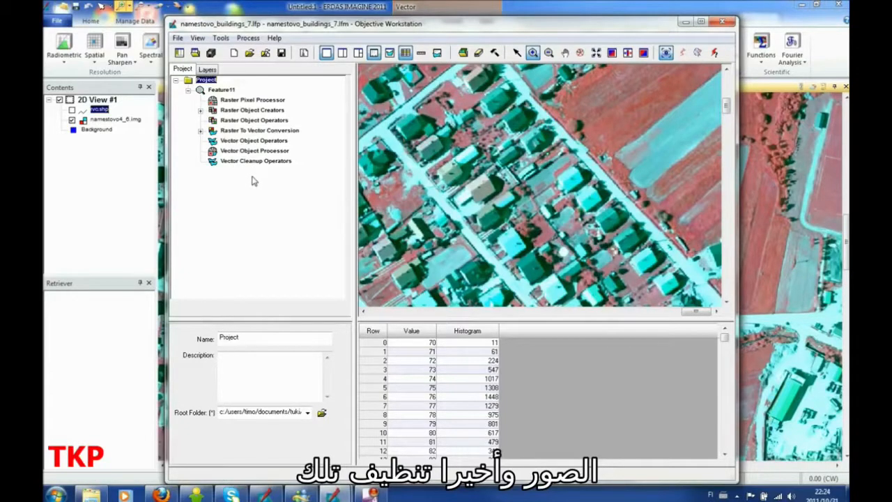
pyautogui.click(254, 100)
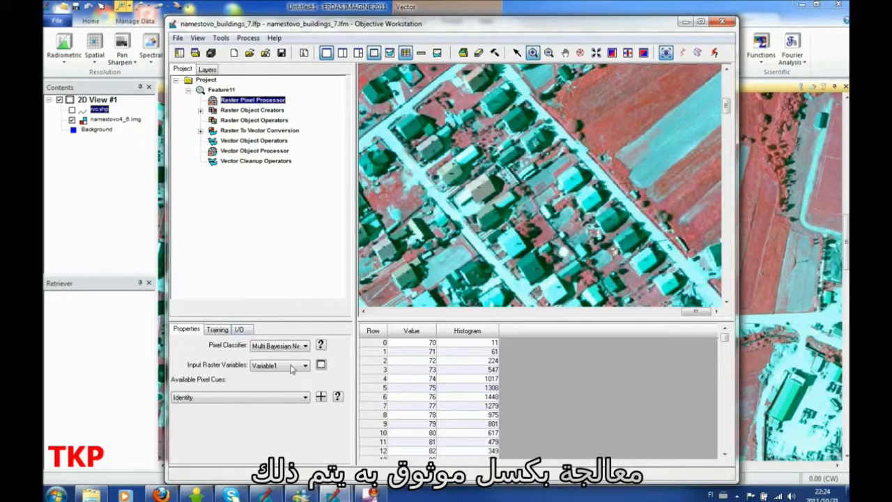
pyautogui.click(305, 397)
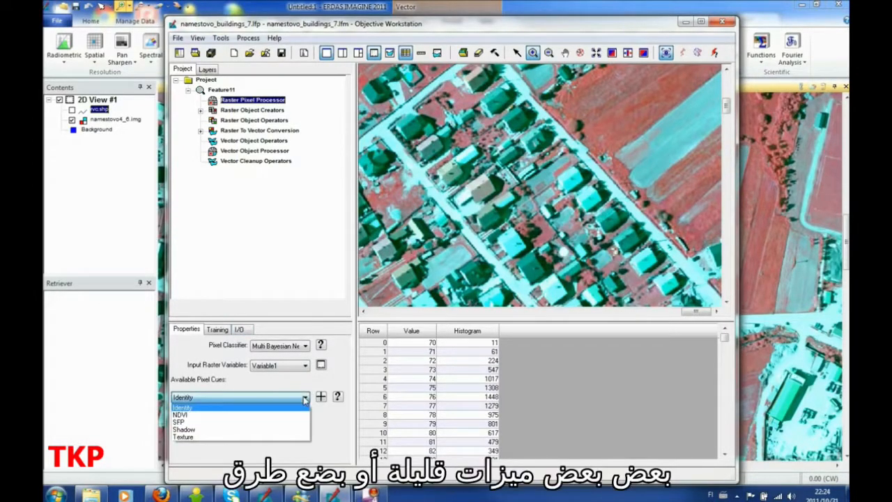
pyautogui.click(277, 423)
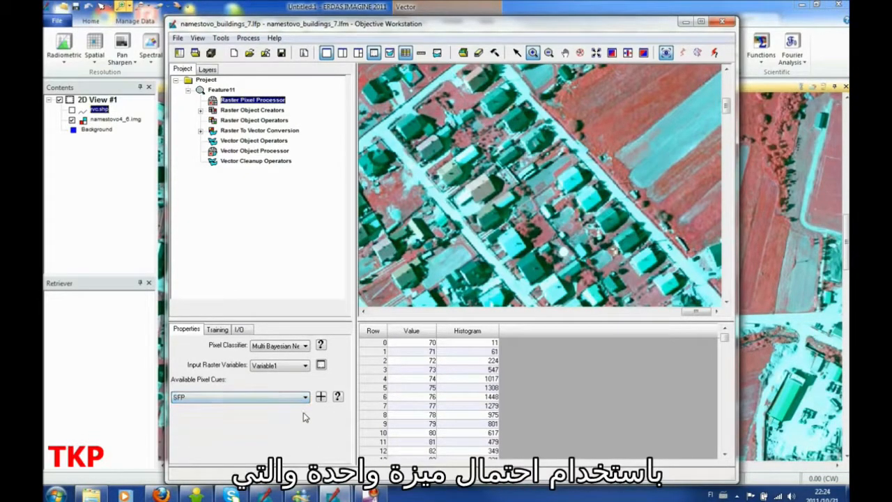
pyautogui.click(321, 397)
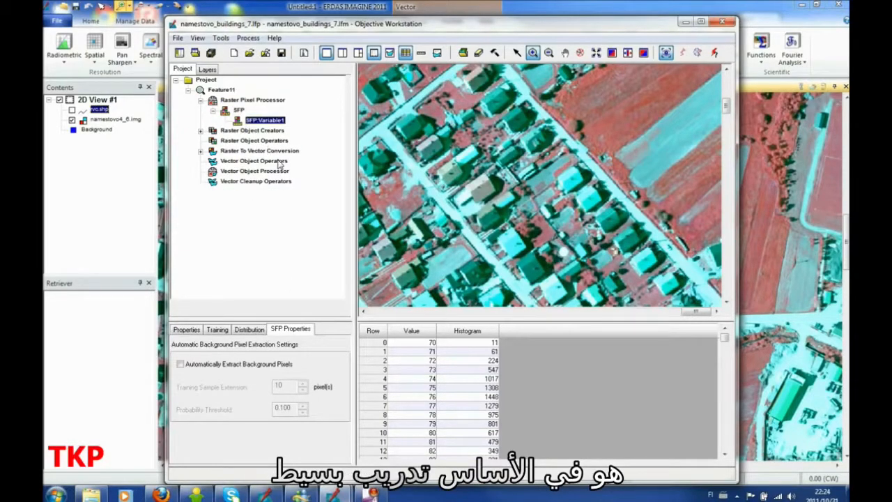
# Step: Outline a bright-roofed house beside the diagonal road with a polygon and add it as a training sample of type Both
pyautogui.click(218, 330)
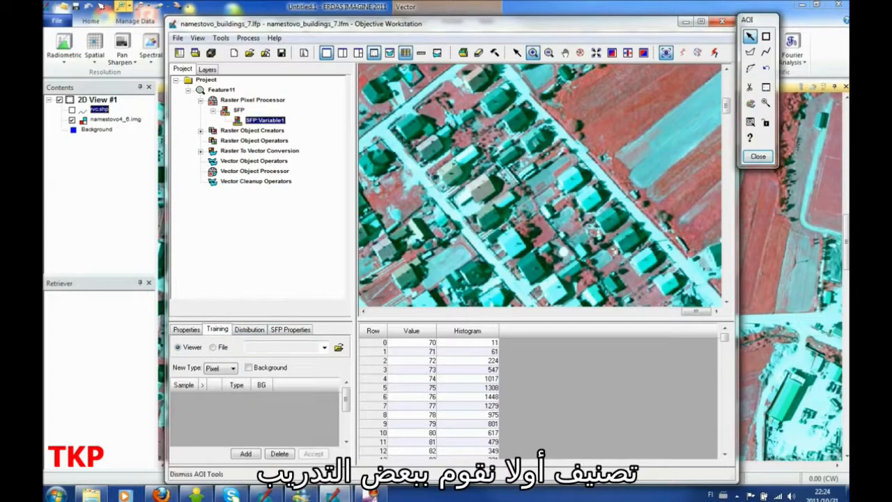
pyautogui.click(750, 52)
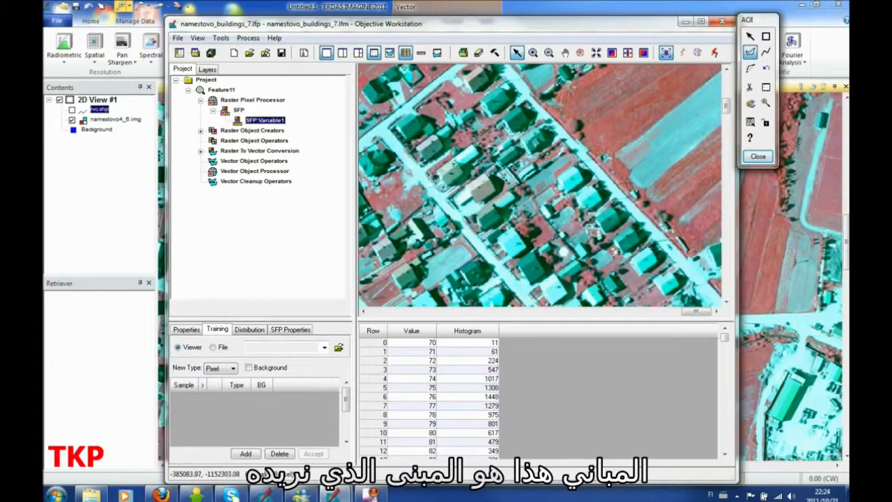
pyautogui.click(587, 209)
pyautogui.click(599, 198)
pyautogui.click(592, 188)
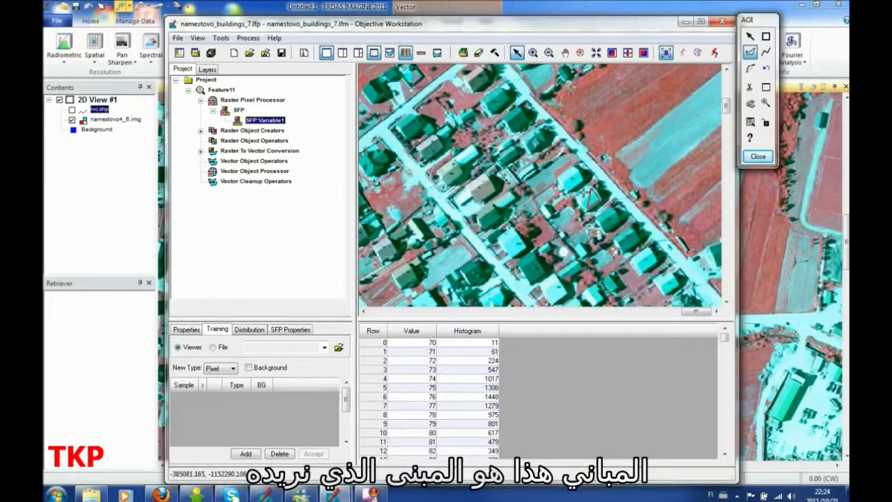
pyautogui.doubleClick(582, 195)
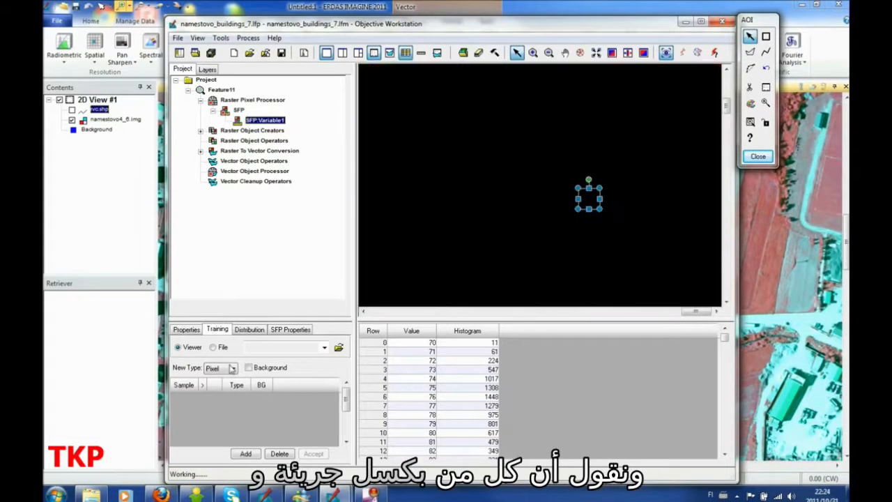
pyautogui.click(233, 368)
pyautogui.click(212, 393)
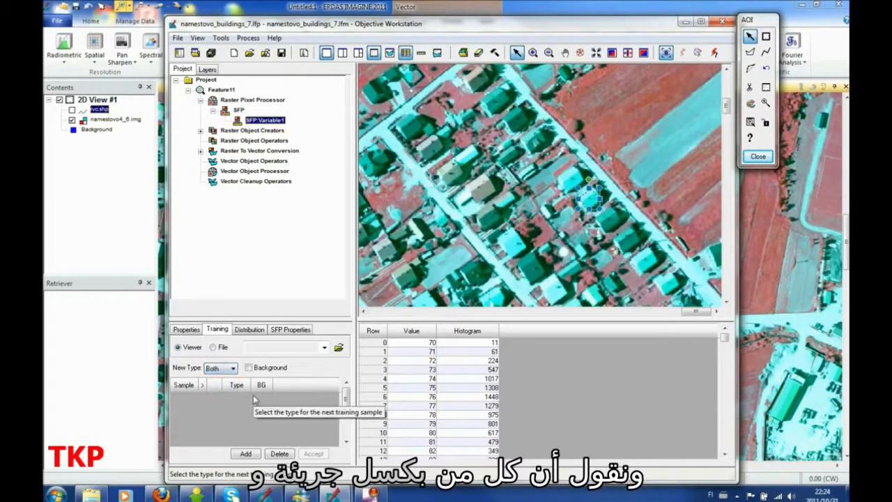
pyautogui.click(245, 454)
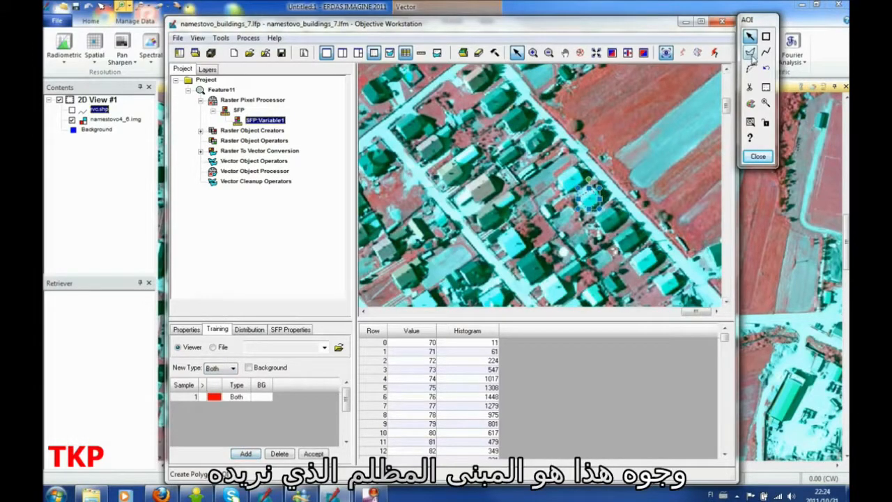
# Step: Finish outlining the dark-roofed house beside the upper part of the diagonal road and add it as a Both training sample
pyautogui.click(527, 121)
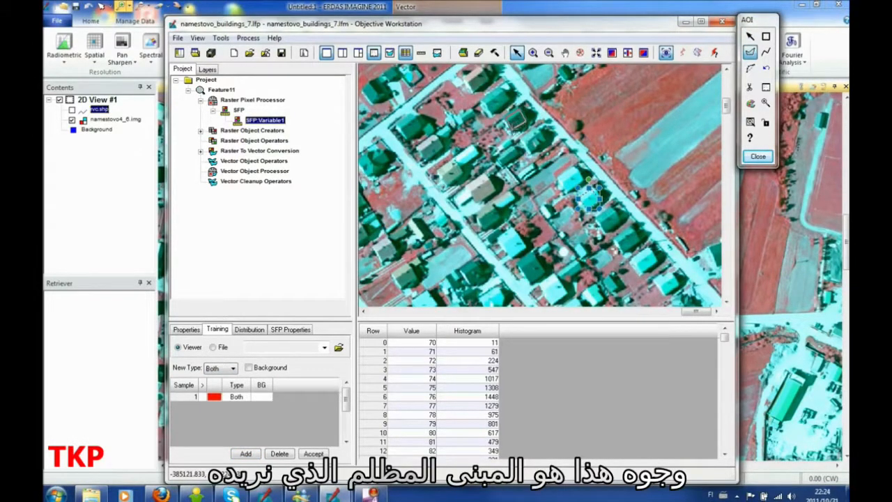
pyautogui.doubleClick(514, 129)
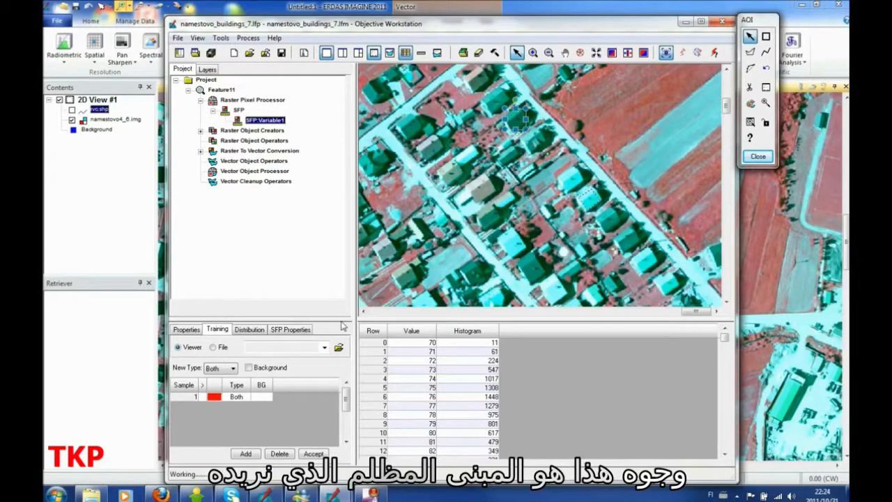
pyautogui.click(246, 454)
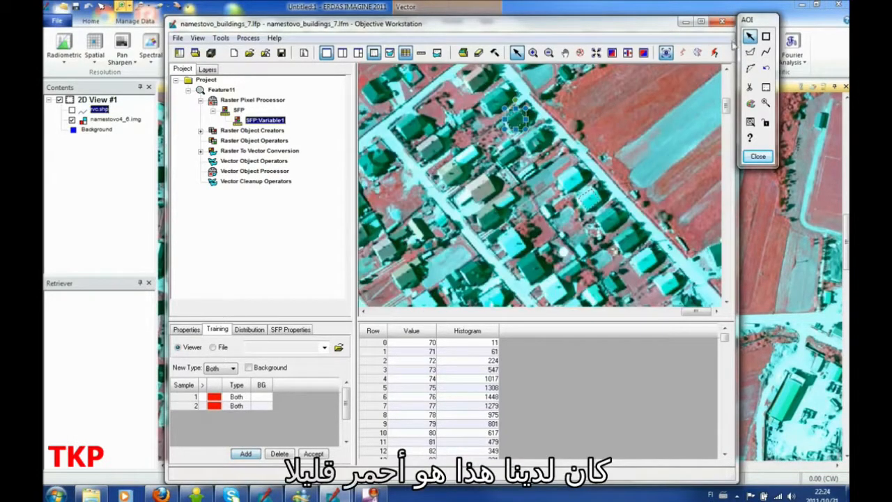
# Step: Outline the greyish-roofed building in the middle of the residential block with a polygon and add it as a Both training sample
pyautogui.click(750, 51)
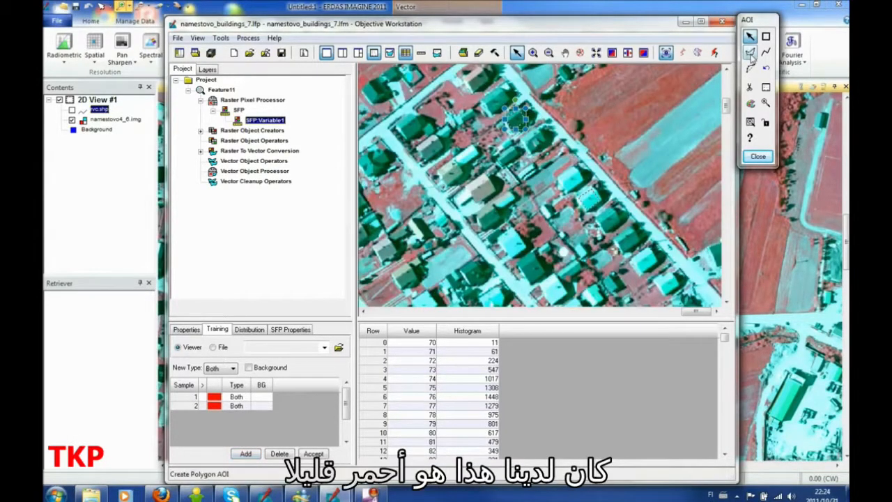
pyautogui.click(472, 186)
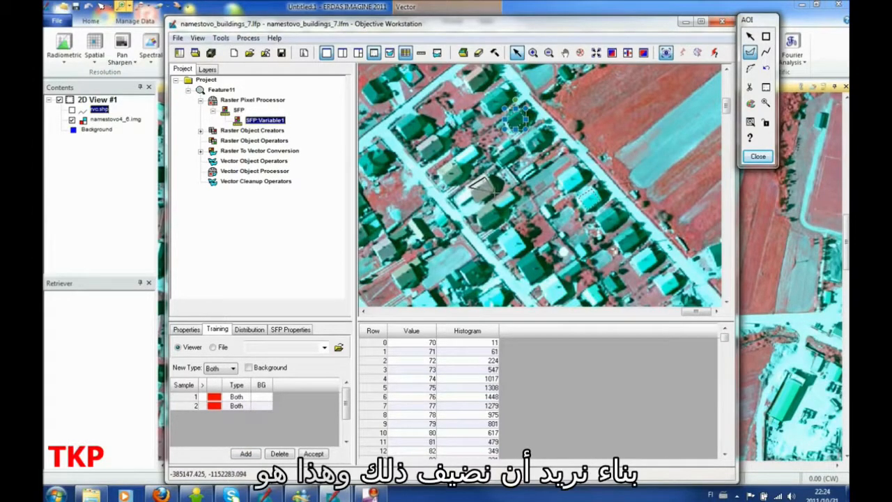
pyautogui.click(495, 193)
pyautogui.doubleClick(479, 200)
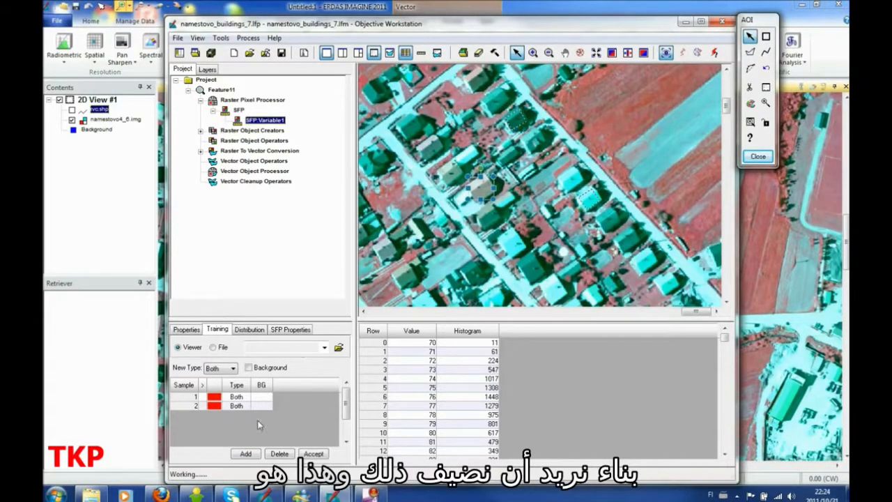
pyautogui.click(245, 454)
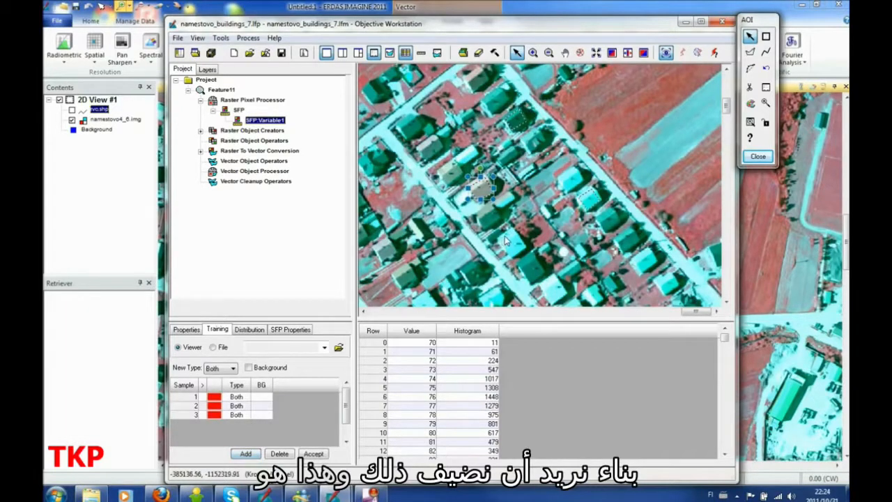
# Step: Outline the bright cyan-roofed building below the greyish one, near the lower road, and add it as a Both training sample
pyautogui.click(751, 53)
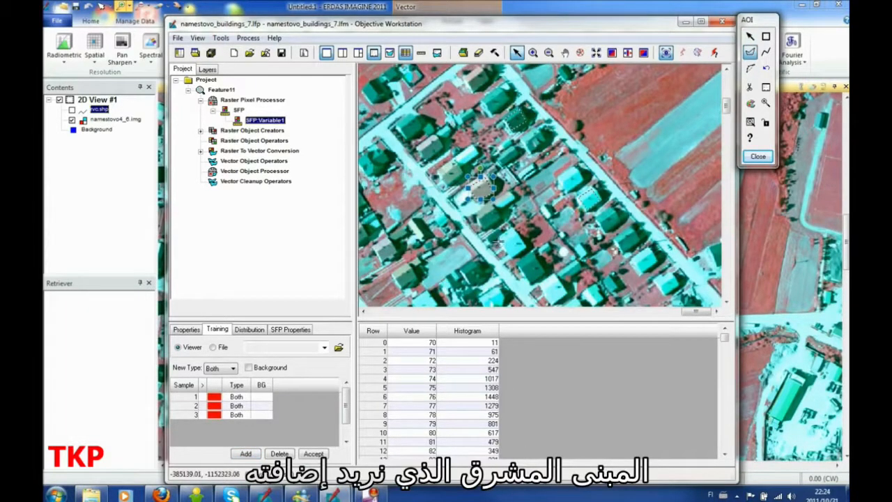
pyautogui.click(511, 232)
pyautogui.click(500, 241)
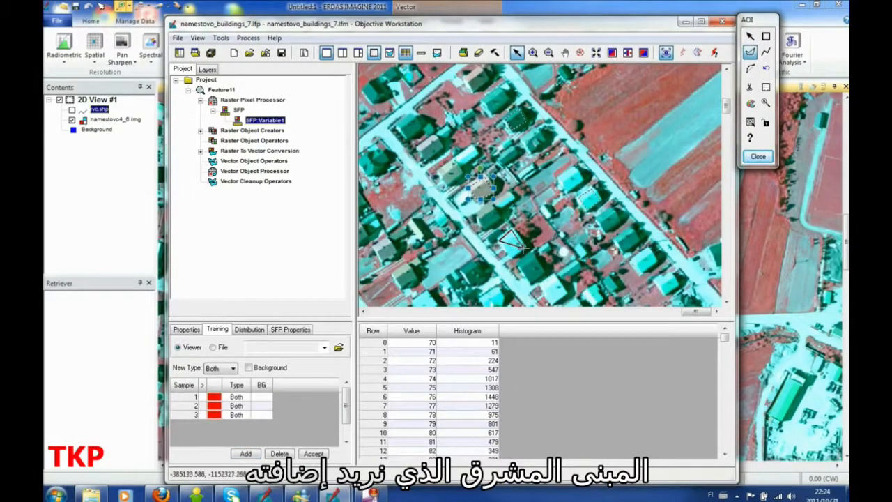
pyautogui.click(511, 258)
pyautogui.doubleClick(525, 248)
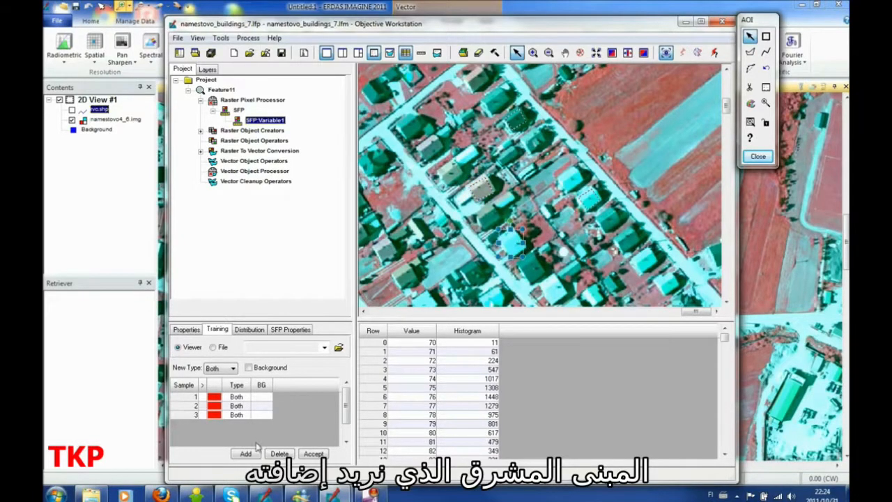
pyautogui.click(255, 453)
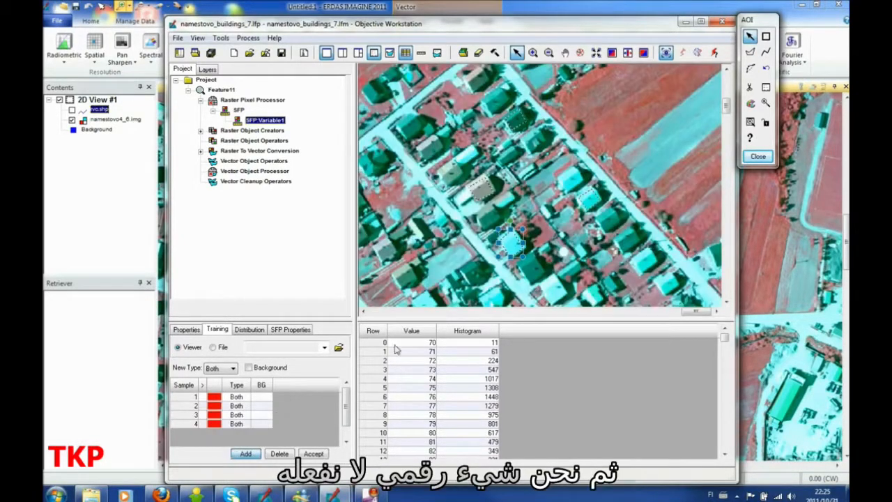
# Step: Outline part of the red field above the diagonal road and add it as a Background training sample of type Pixel
pyautogui.click(750, 52)
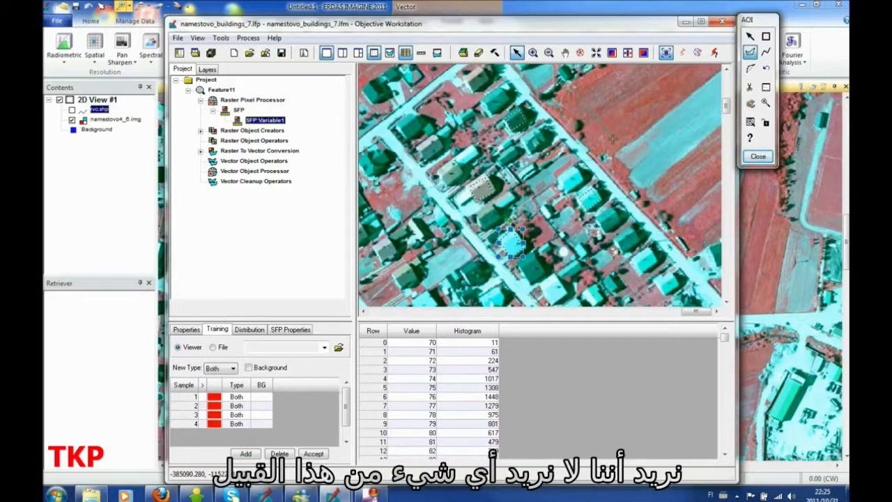
pyautogui.doubleClick(651, 69)
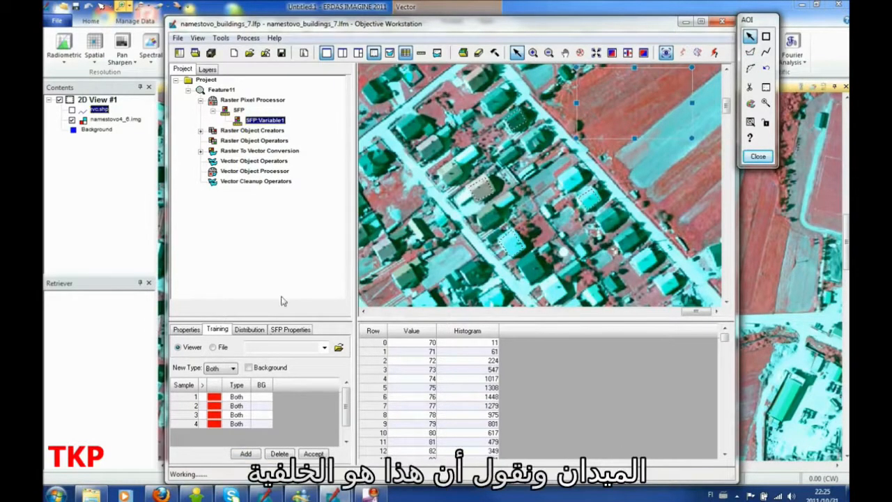
pyautogui.click(249, 368)
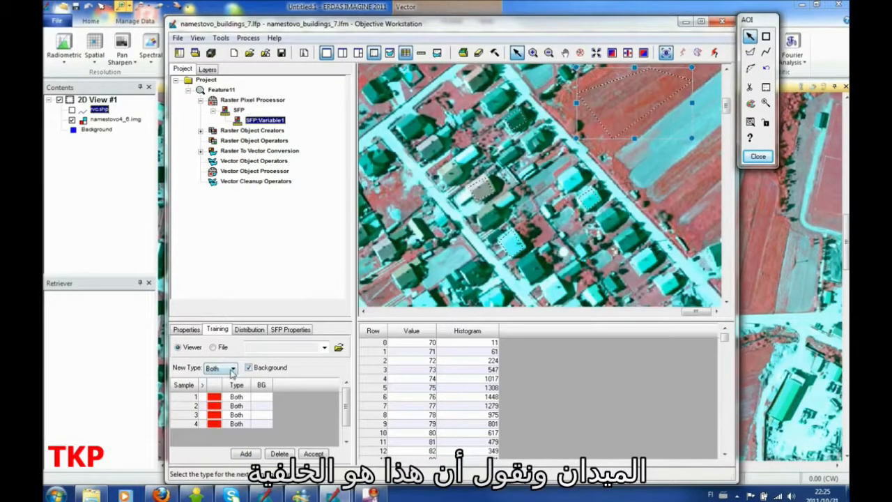
pyautogui.click(232, 368)
pyautogui.click(225, 380)
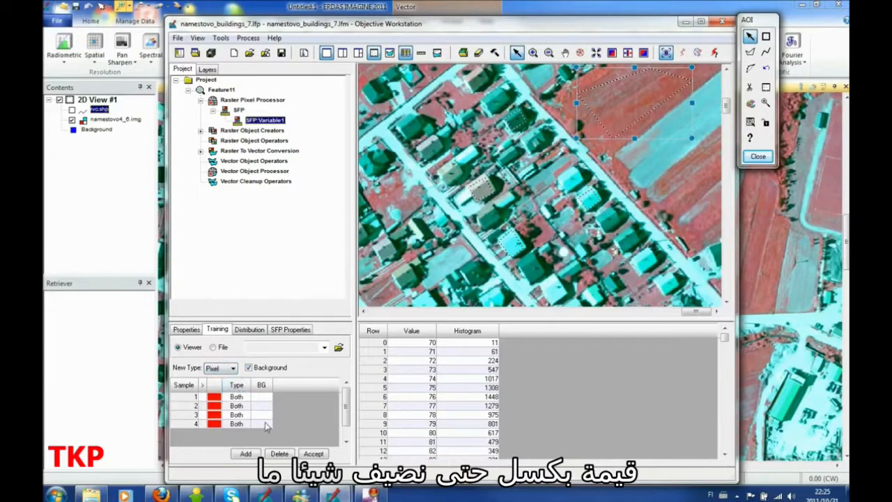
pyautogui.click(240, 457)
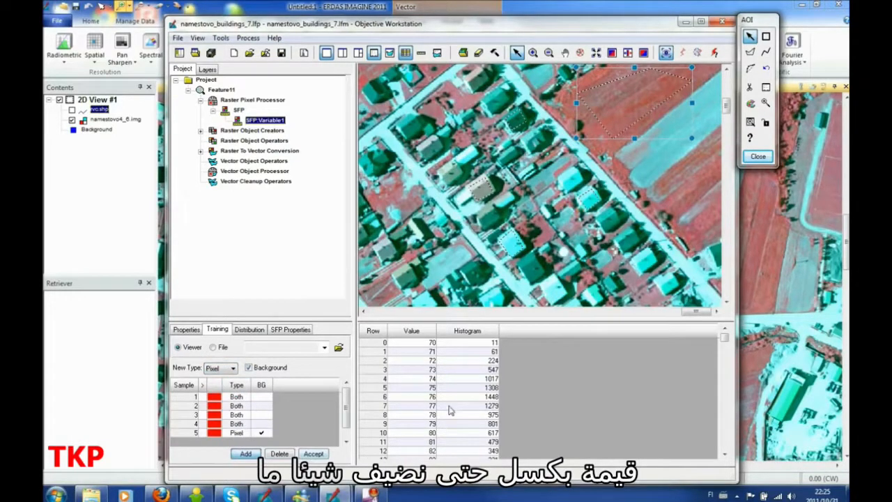
# Step: Outline the light cyan field strip beside the red field and add it as a Background training sample of type Pixel
pyautogui.click(750, 53)
pyautogui.click(629, 151)
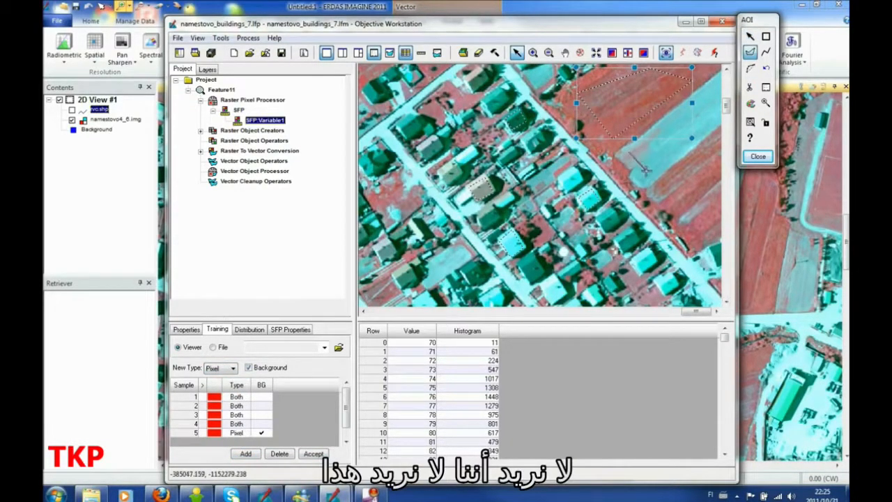
pyautogui.click(647, 170)
pyautogui.click(705, 132)
pyautogui.doubleClick(663, 110)
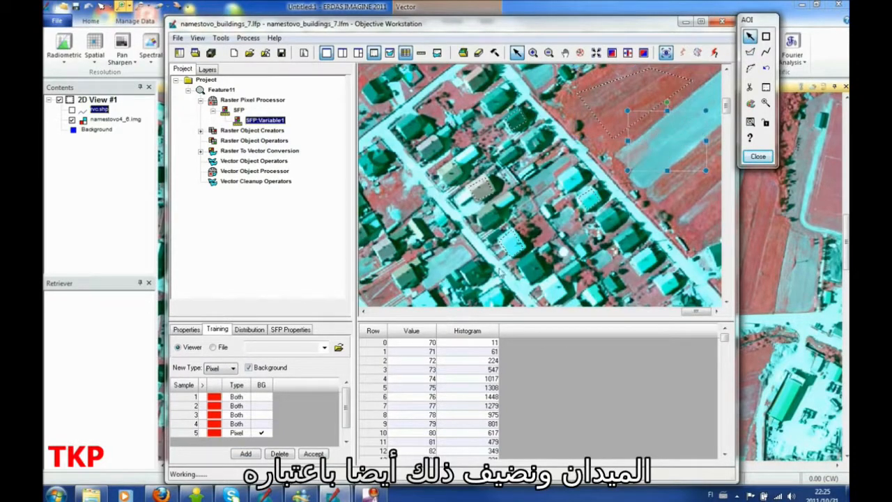
pyautogui.click(247, 454)
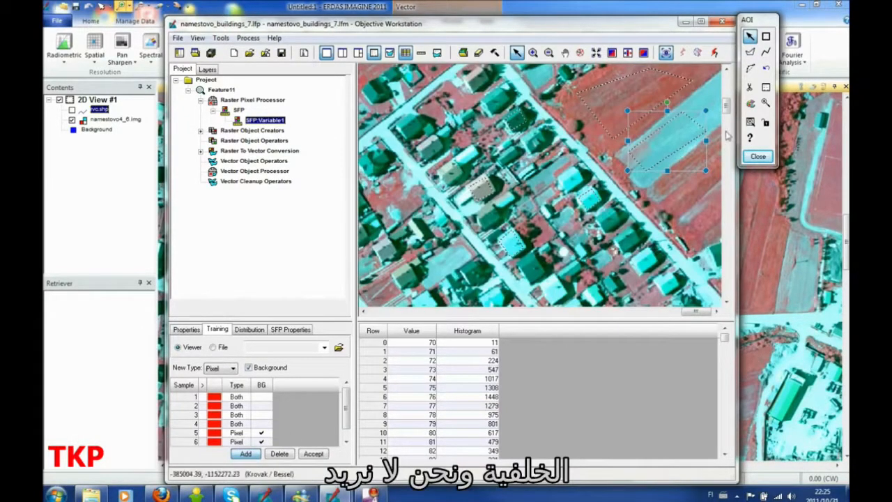
# Step: Outline a piece of road at the left junction, add it as a Pixel Background sample, and accept all training samples
pyautogui.click(750, 51)
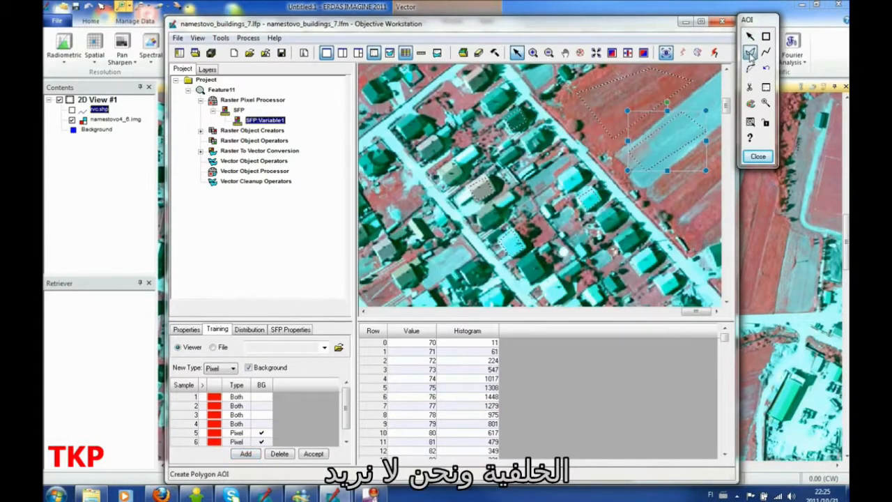
pyautogui.click(381, 135)
pyautogui.click(396, 152)
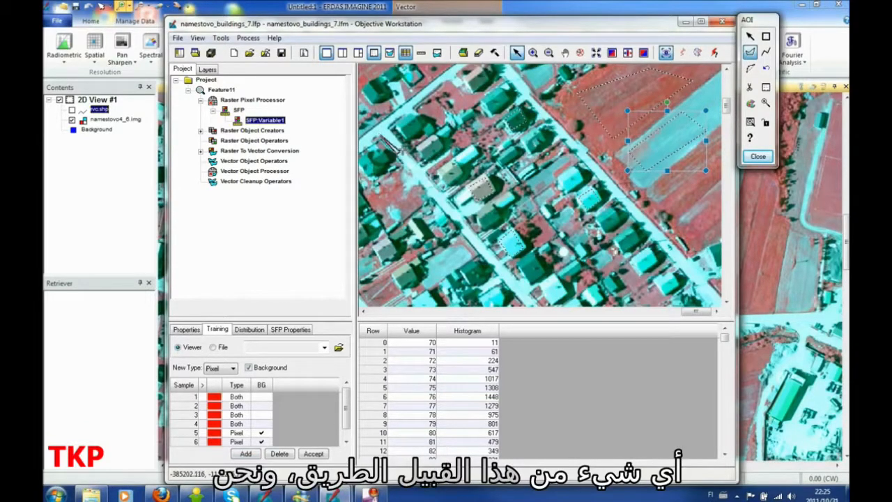
pyautogui.click(401, 147)
pyautogui.doubleClick(390, 134)
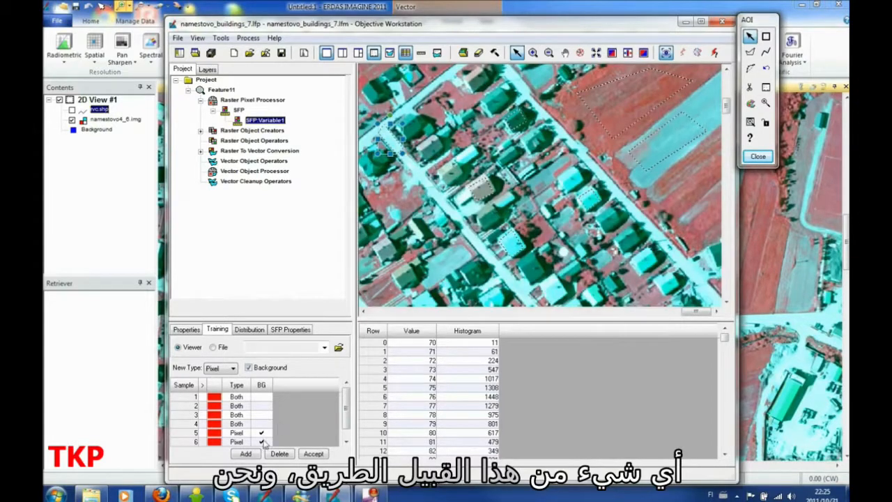
pyautogui.click(245, 455)
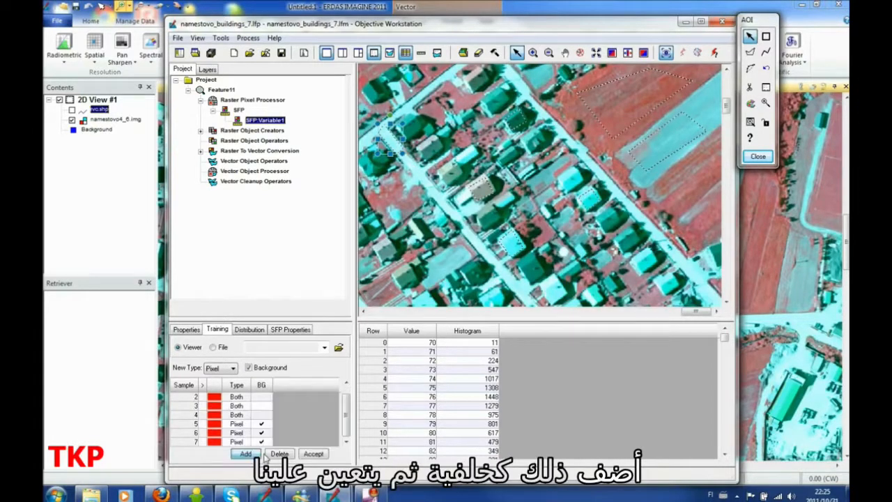
pyautogui.click(320, 453)
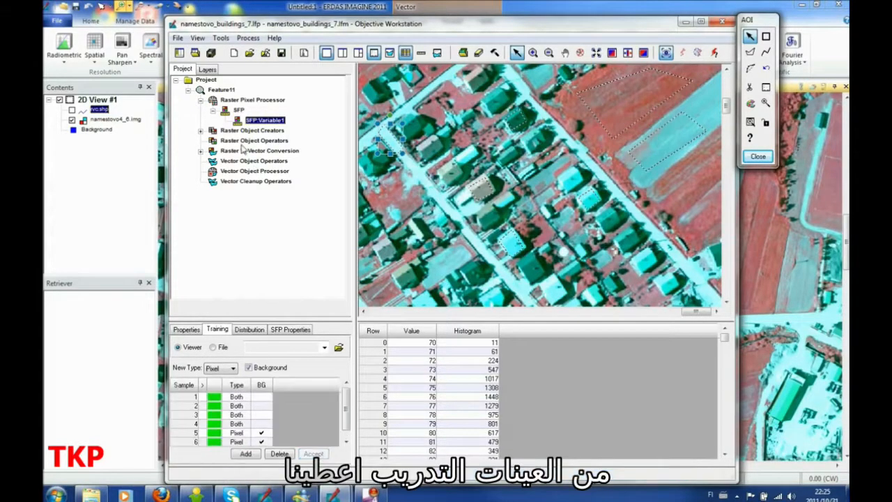
# Step: Show the Segmentation operator of the Raster Object Creators and compute its settings for Variable1
pyautogui.click(201, 131)
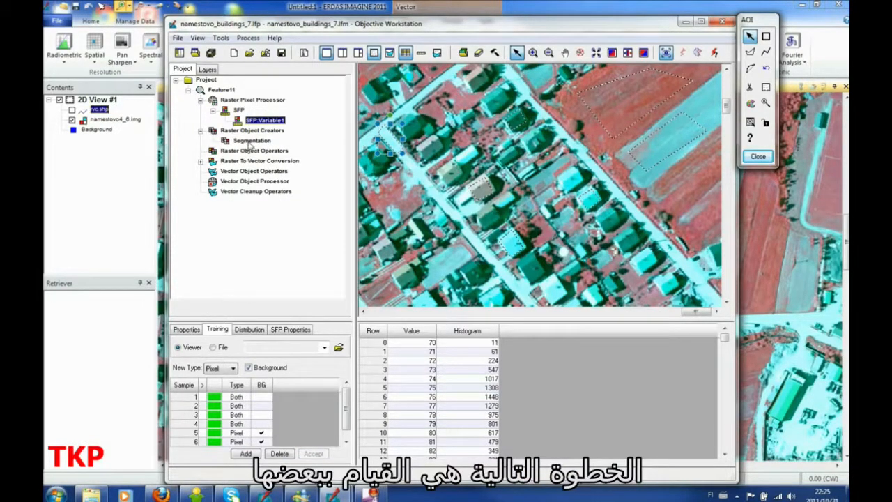
pyautogui.click(251, 141)
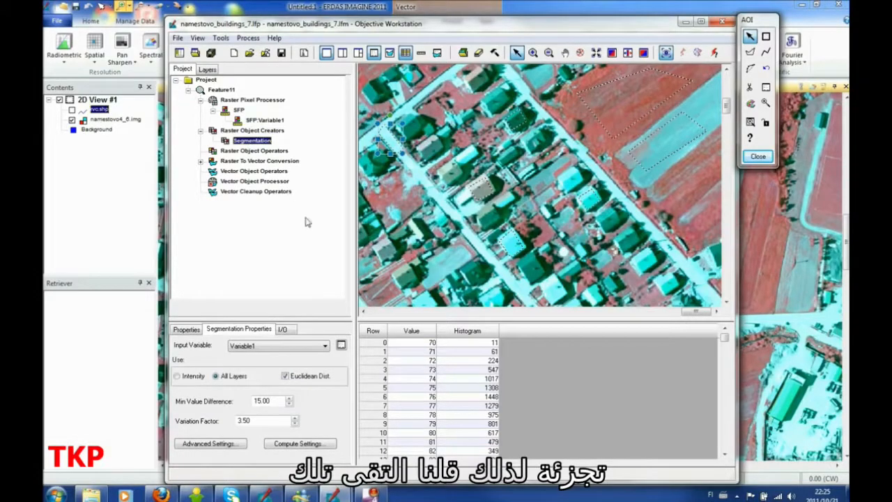
pyautogui.click(311, 445)
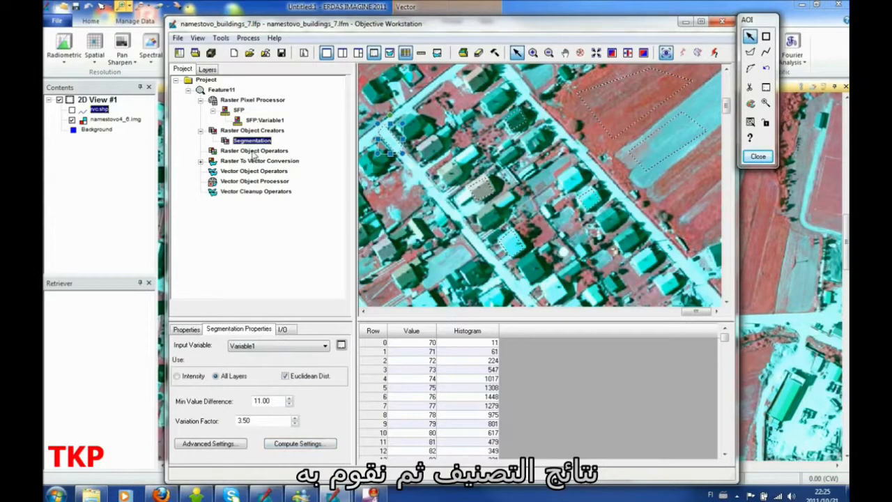
# Step: Add a Probability Filter to the Raster Object Operators and set its minimum probability to 0.75
pyautogui.click(254, 152)
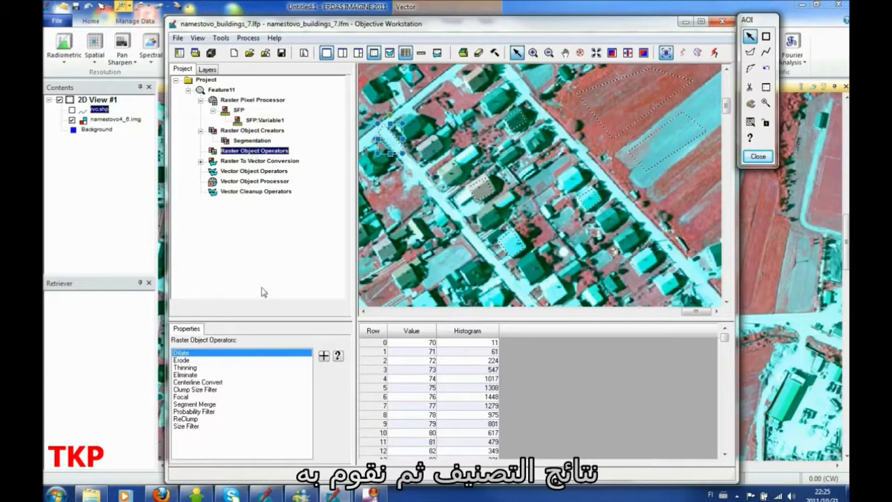
pyautogui.click(188, 426)
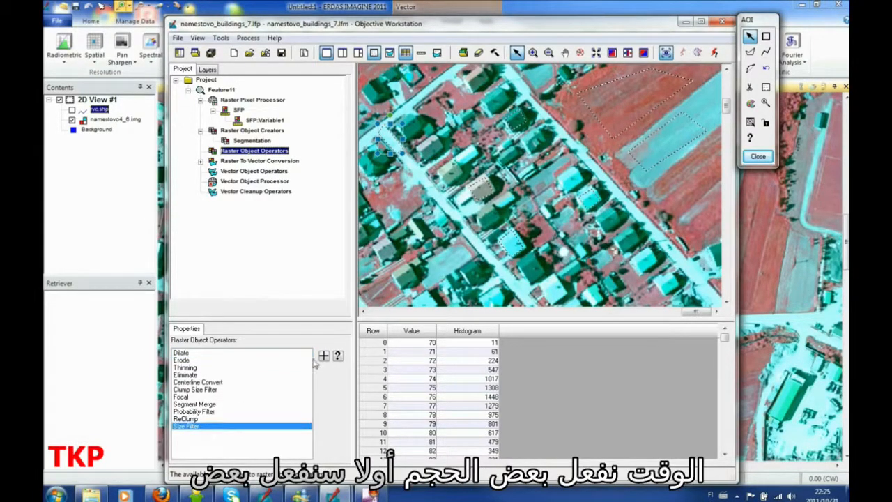
pyautogui.click(204, 412)
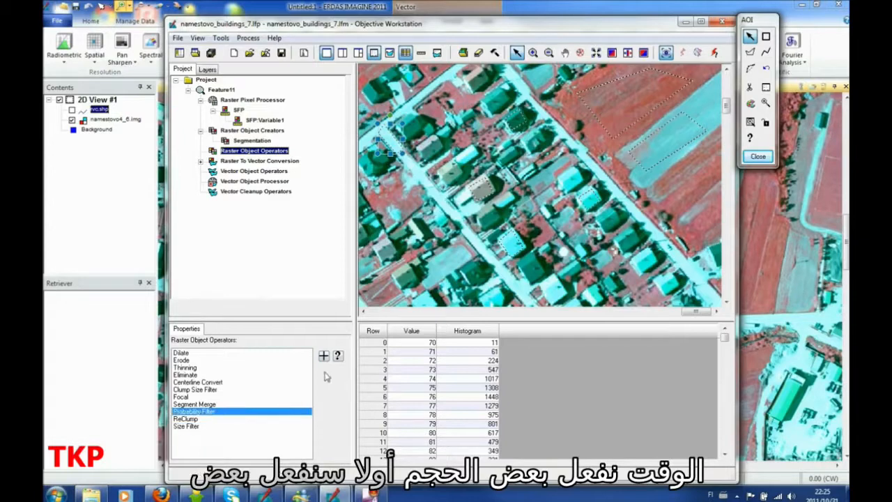
pyautogui.click(325, 357)
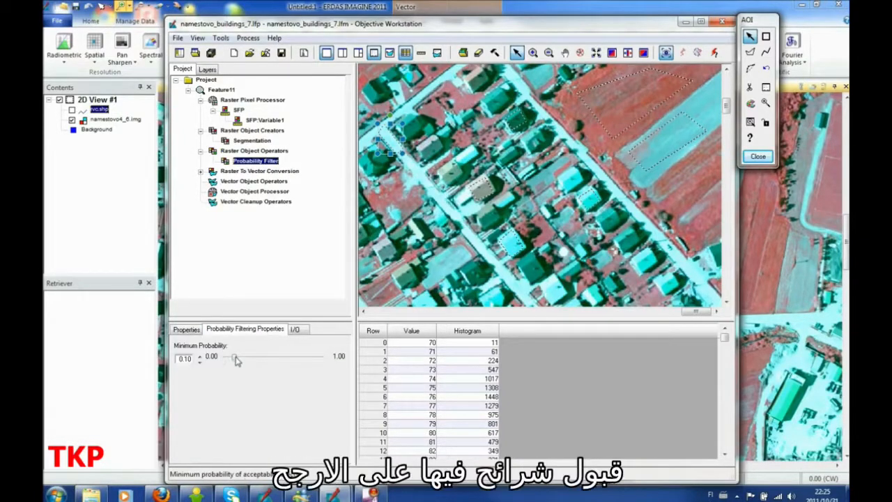
pyautogui.moveTo(236, 358); pyautogui.dragTo(299, 358)
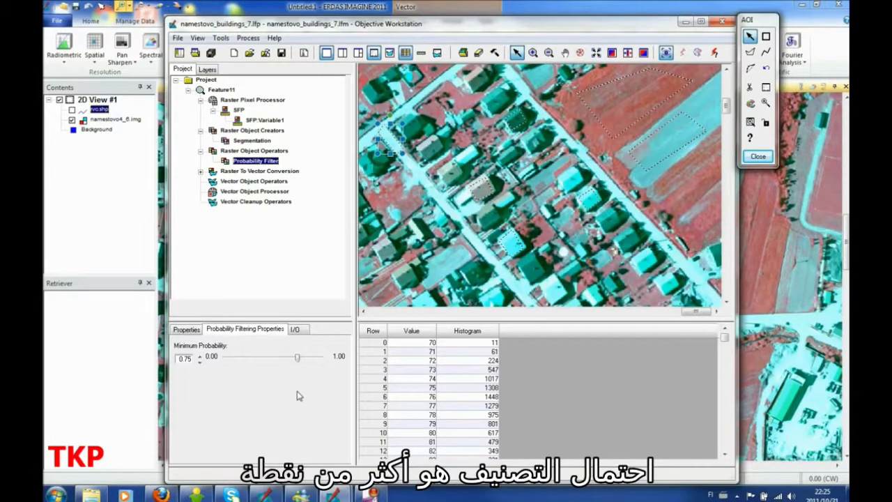
# Step: Add a Size Filter to the Raster Object Operators with a minimum object size of 200 and a maximum of 1000 pixels
pyautogui.click(252, 150)
pyautogui.click(185, 427)
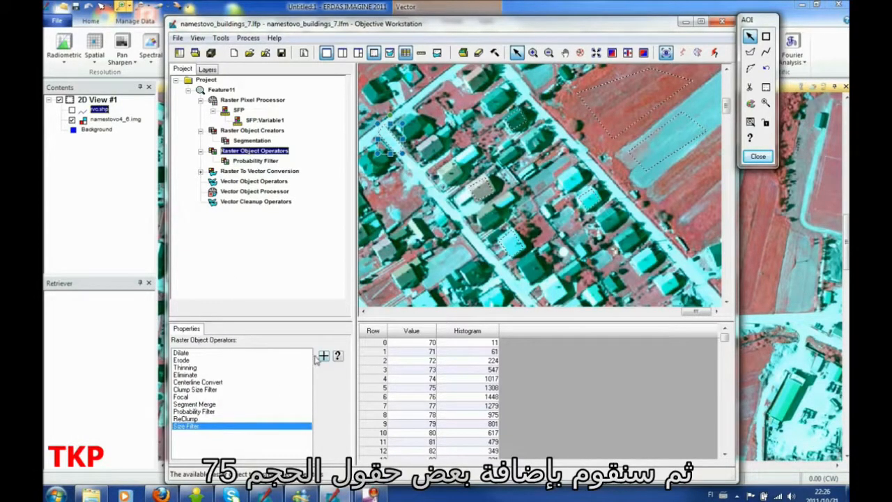
pyautogui.click(322, 357)
pyautogui.click(179, 345)
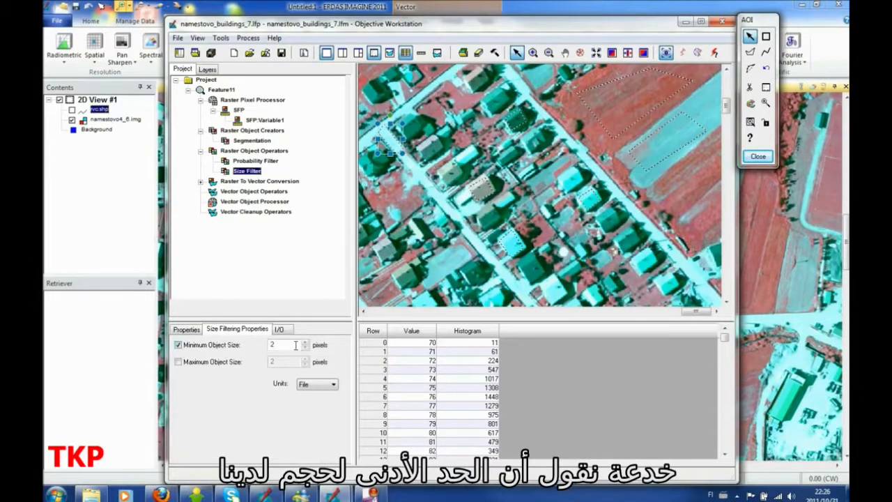
pyautogui.click(297, 345)
pyautogui.write('00')
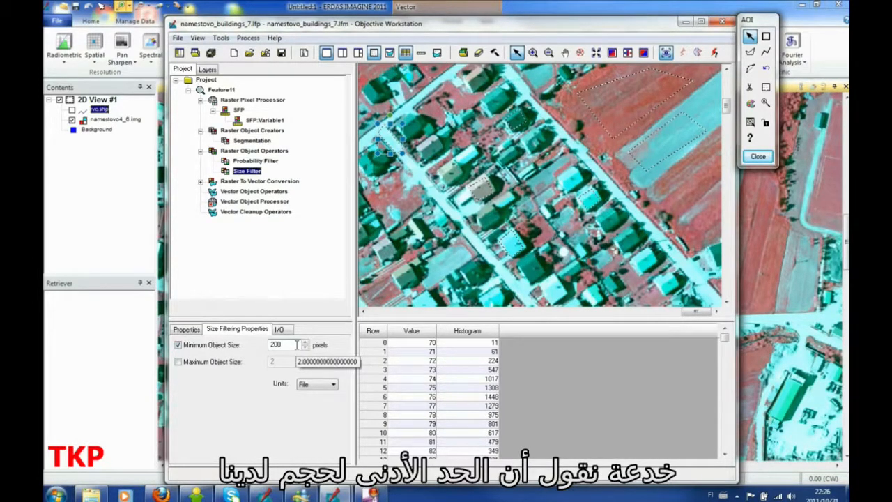
pyautogui.click(178, 362)
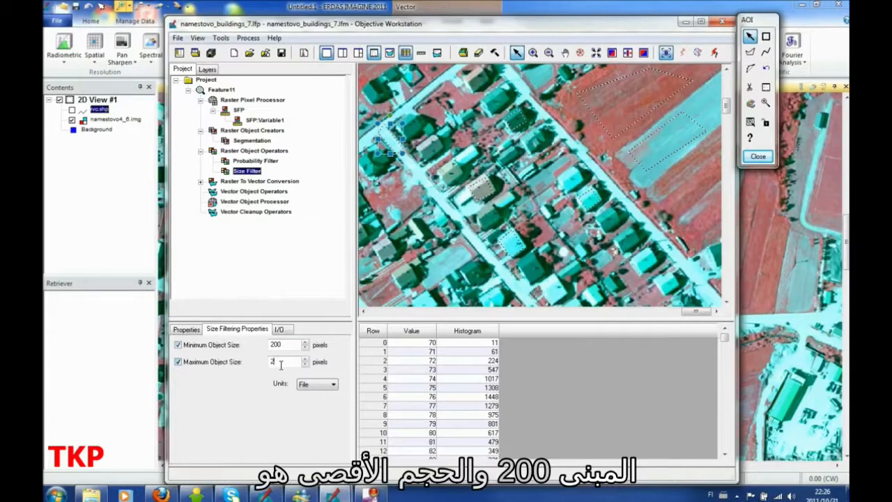
pyautogui.write('000')
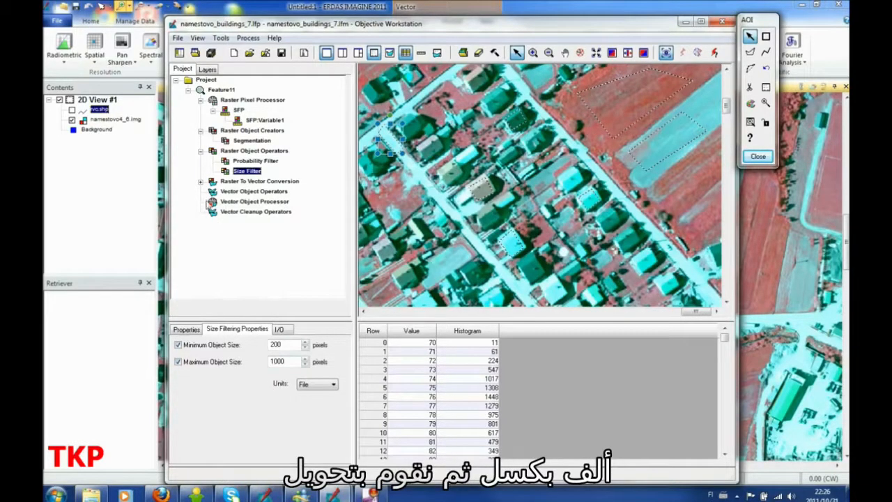
# Step: Make Polygon Trace under Raster To Vector Conversion the stopping node and run the feature model up to it
pyautogui.click(200, 182)
pyautogui.click(244, 193)
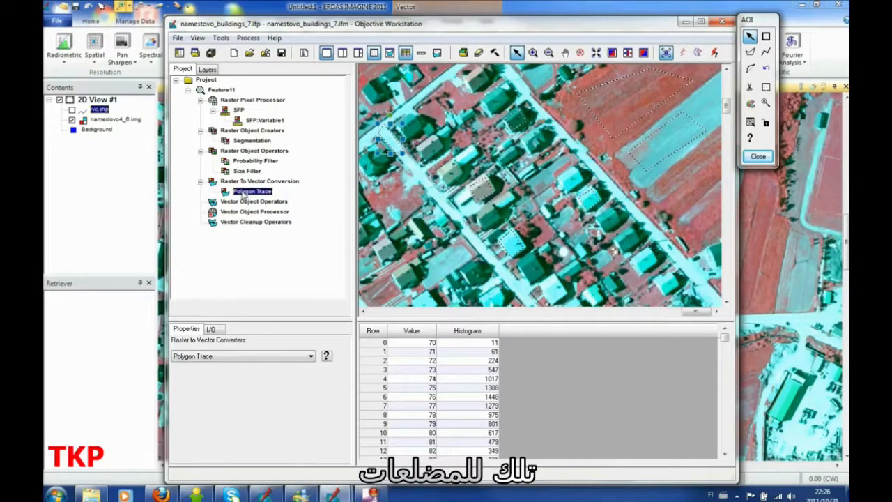
pyautogui.rightClick(243, 195)
pyautogui.click(272, 220)
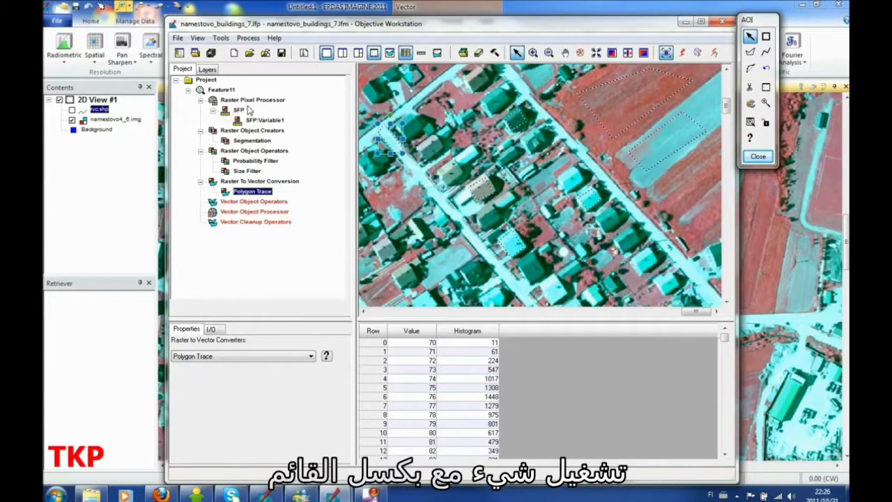
pyautogui.click(244, 170)
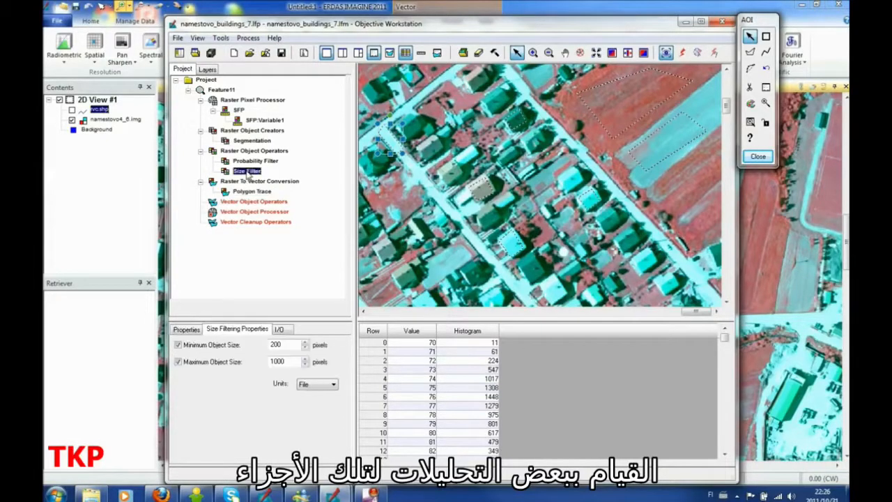
pyautogui.click(247, 191)
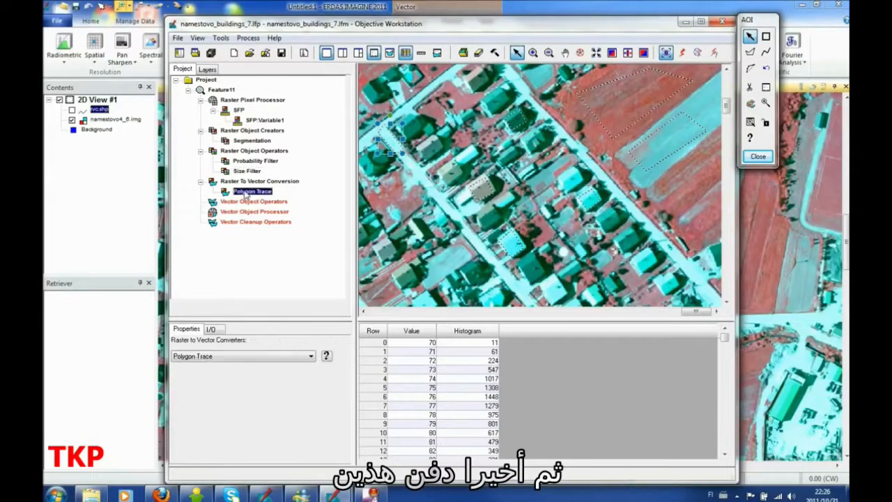
pyautogui.click(683, 54)
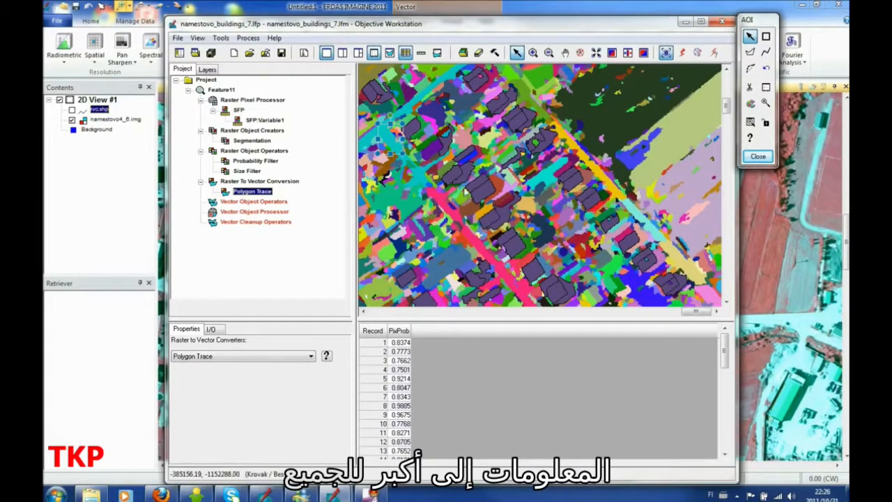
# Step: Compare RPP.img with namestovo4_6.img in a multilayer Viewer Swipe, making all other layers invisible and moving the swipe position to 71
pyautogui.click(629, 55)
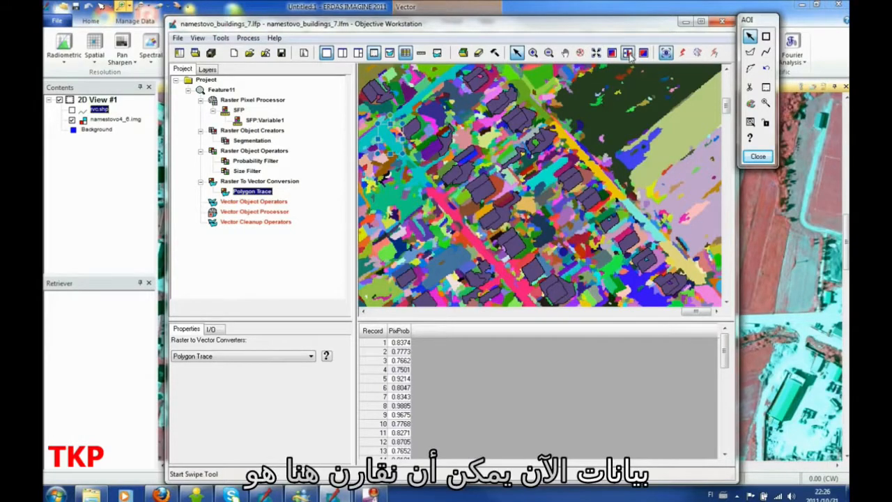
pyautogui.moveTo(204, 256); pyautogui.dragTo(204, 311)
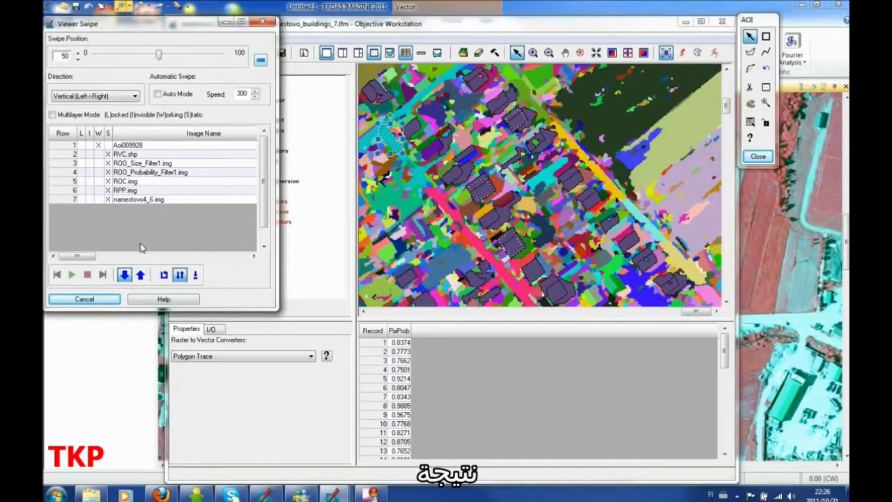
pyautogui.click(99, 190)
pyautogui.click(89, 180)
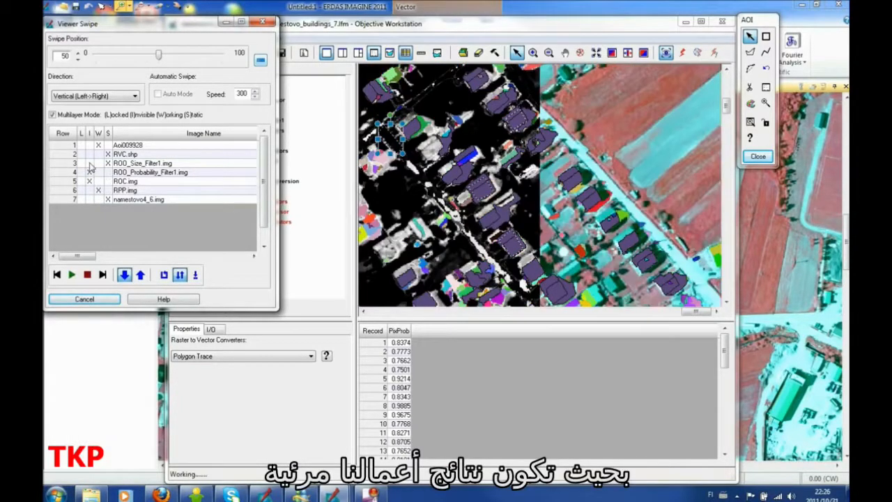
pyautogui.click(89, 164)
pyautogui.click(89, 154)
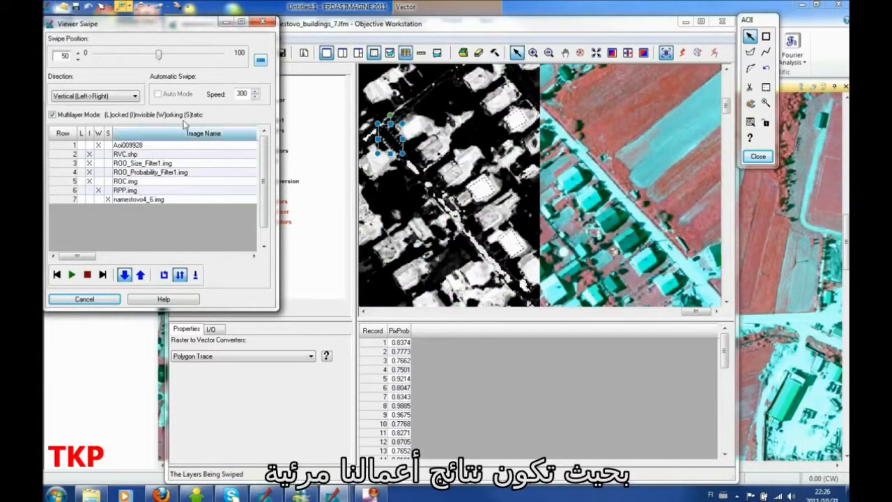
pyautogui.click(89, 145)
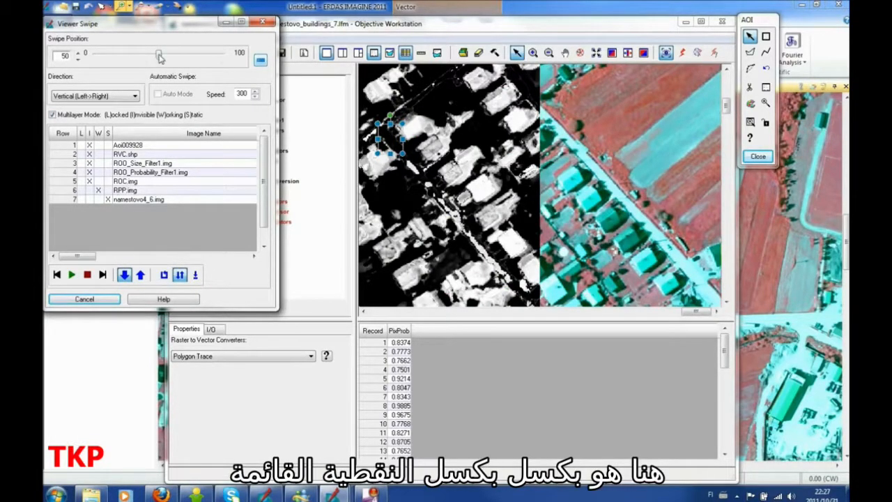
pyautogui.moveTo(159, 56); pyautogui.dragTo(185, 57)
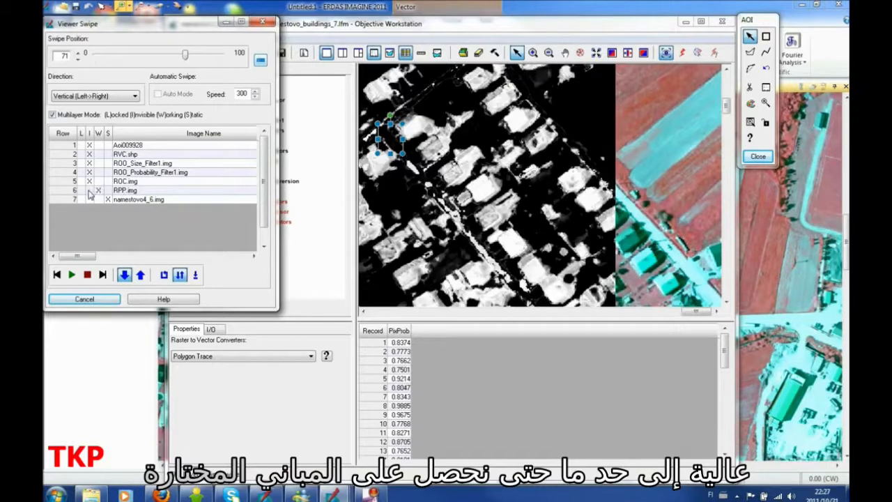
# Step: Examine the ROC.img segmentation and the ROO_Probability_Filter1.img layer one at a time against the source image, swiping the filter result to 59
pyautogui.click(98, 182)
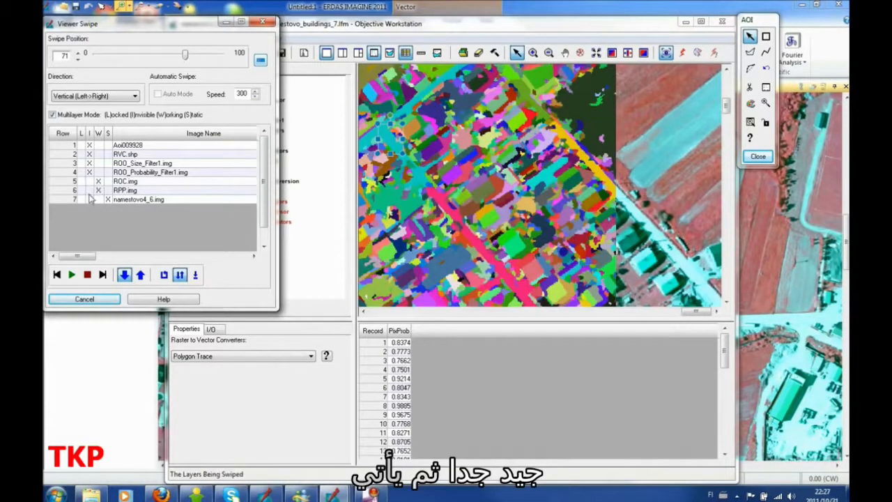
pyautogui.click(89, 191)
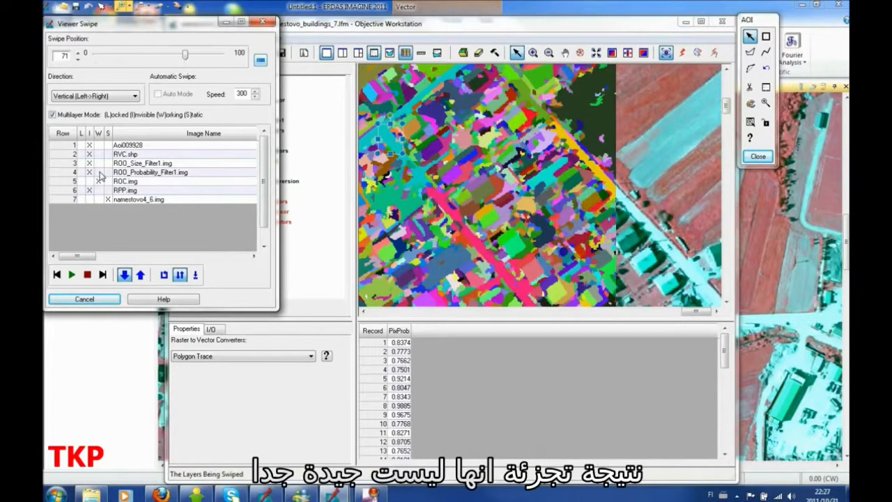
pyautogui.click(98, 173)
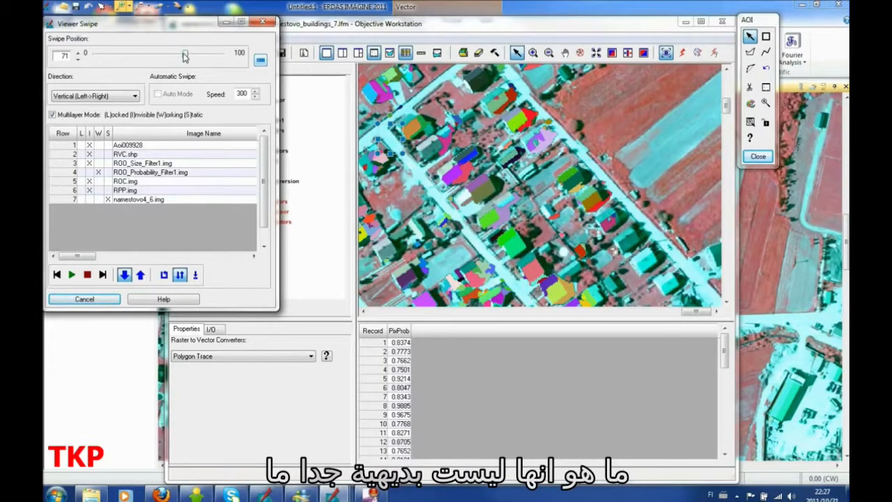
pyautogui.moveTo(184, 54)
pyautogui.mouseDown()
pyautogui.moveTo(126, 55)
pyautogui.moveTo(209, 59)
pyautogui.moveTo(171, 63)
pyautogui.mouseUp()
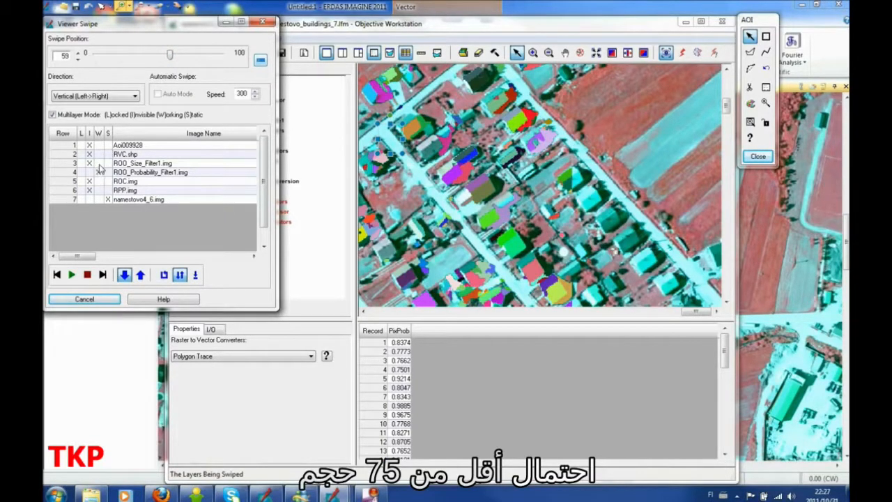
# Step: Swipe ROO_Size_Filter1.img and the RVC.shp polygons over the source image one at a time, and close the Viewer Swipe
pyautogui.click(98, 163)
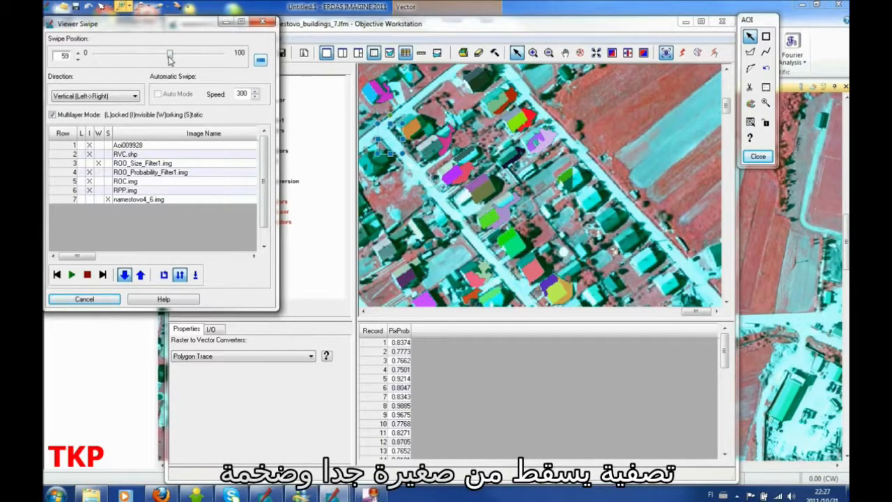
pyautogui.moveTo(169, 59); pyautogui.dragTo(204, 62)
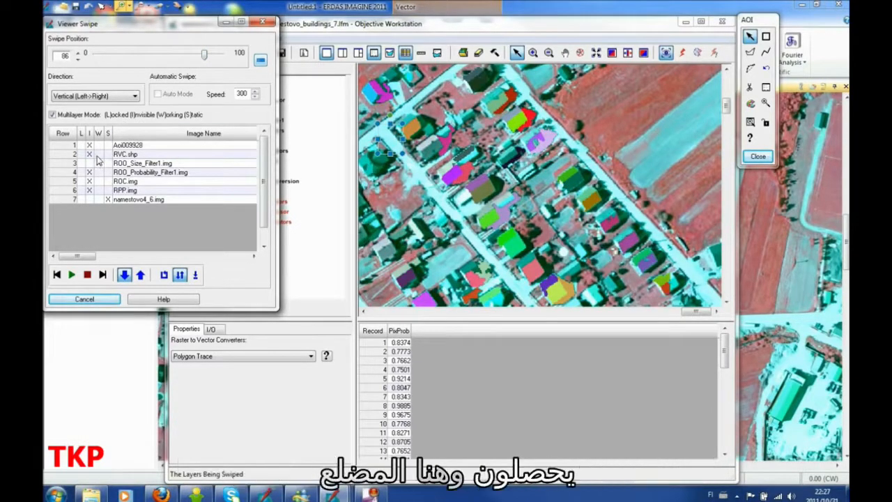
pyautogui.click(98, 154)
pyautogui.moveTo(201, 59)
pyautogui.mouseDown()
pyautogui.moveTo(101, 62)
pyautogui.moveTo(203, 72)
pyautogui.moveTo(138, 66)
pyautogui.moveTo(200, 64)
pyautogui.mouseUp()
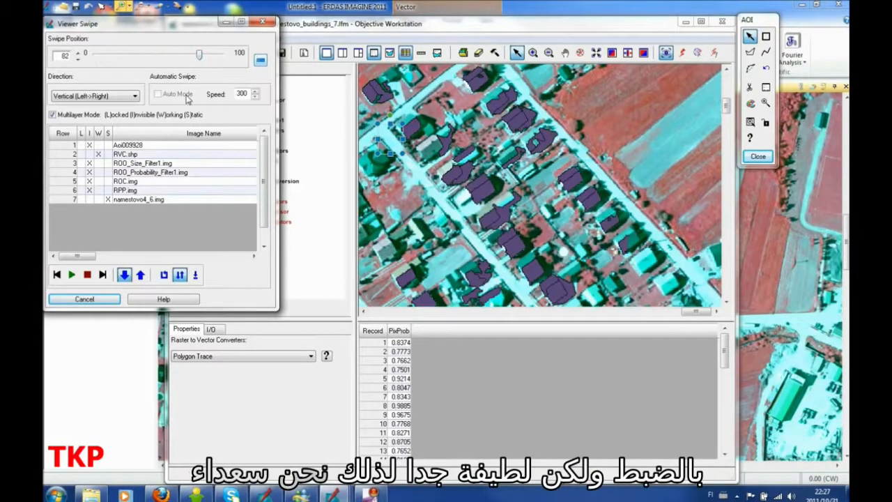
pyautogui.click(262, 22)
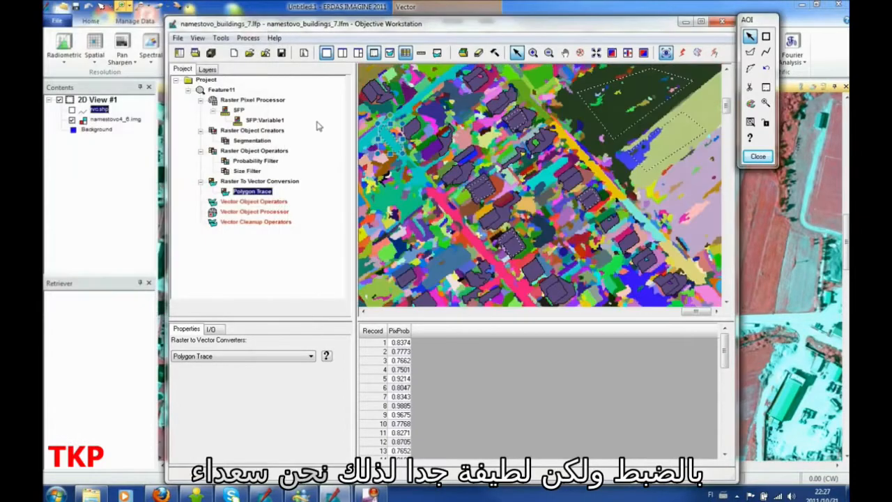
# Step: Set the process to start at Vector Object Operators and stop at Vector Cleanup Operators
pyautogui.rightClick(246, 204)
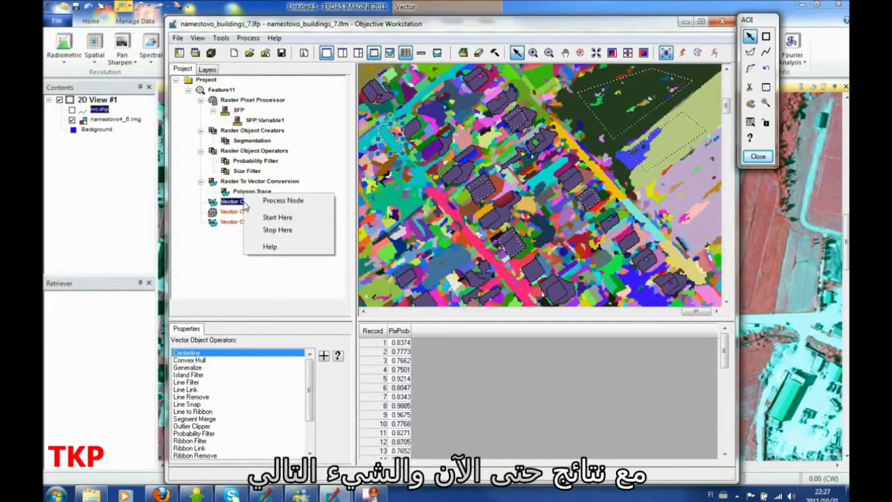
pyautogui.click(282, 219)
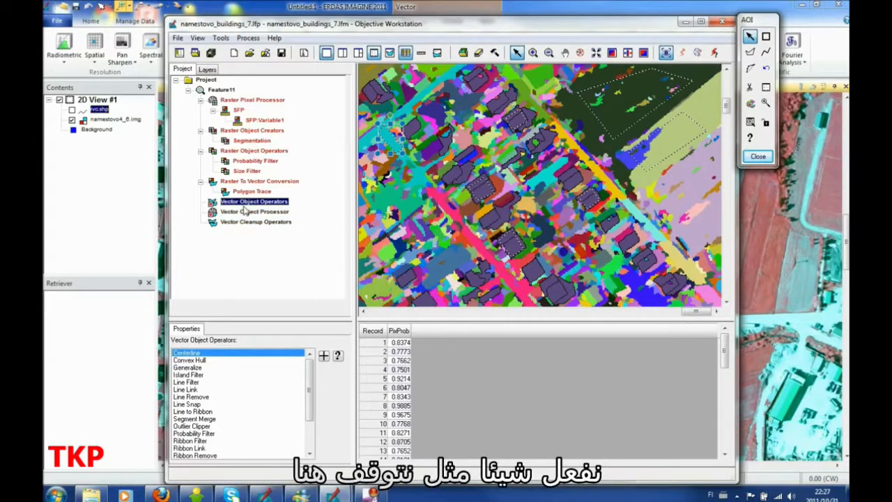
pyautogui.rightClick(244, 208)
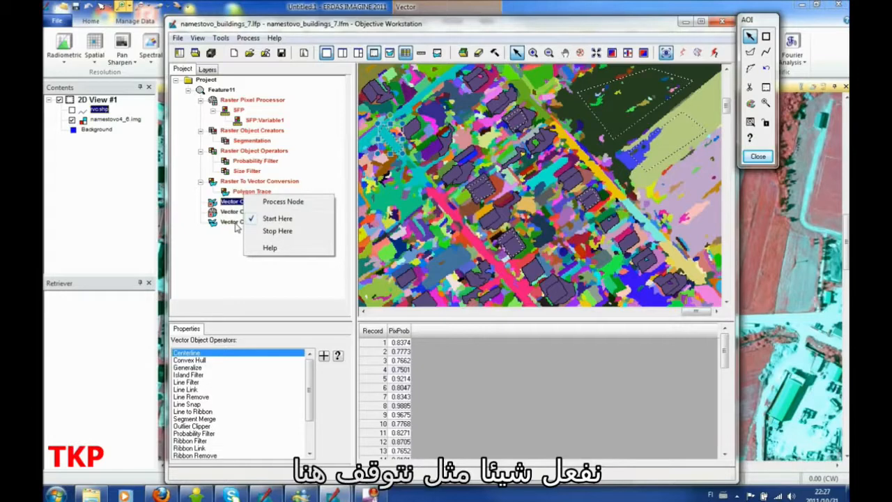
pyautogui.click(240, 221)
pyautogui.rightClick(240, 222)
pyautogui.click(263, 251)
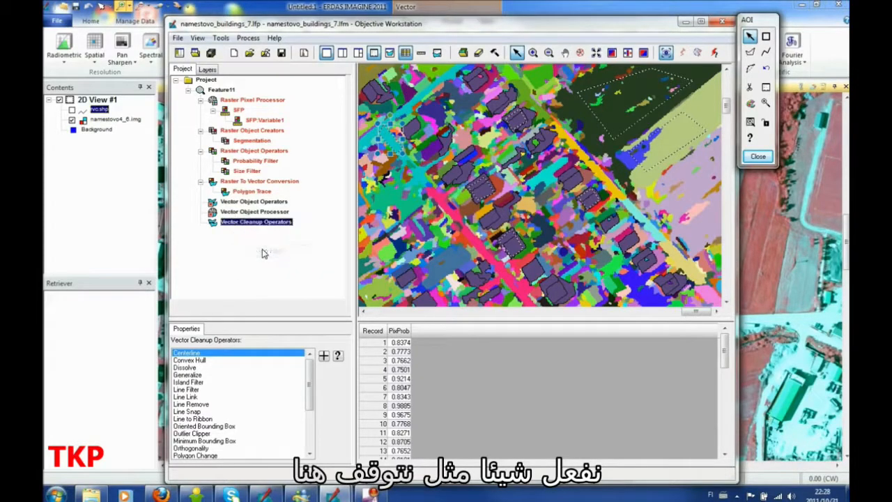
pyautogui.rightClick(254, 201)
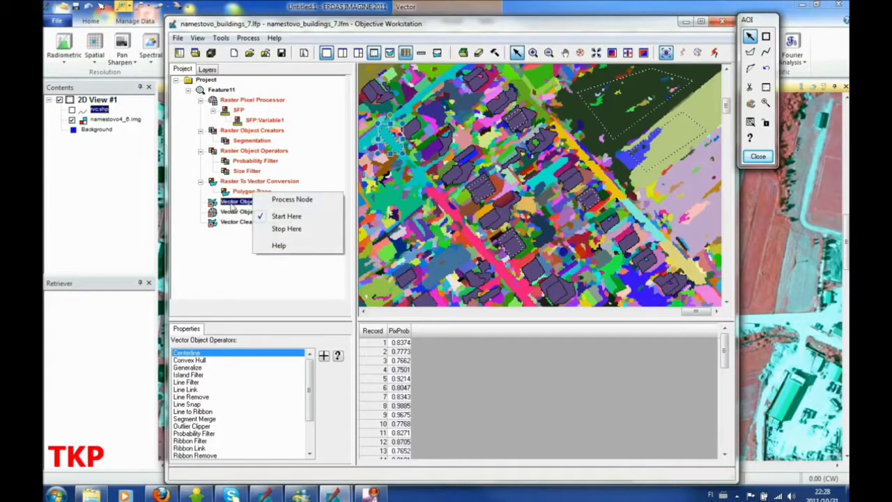
pyautogui.click(232, 204)
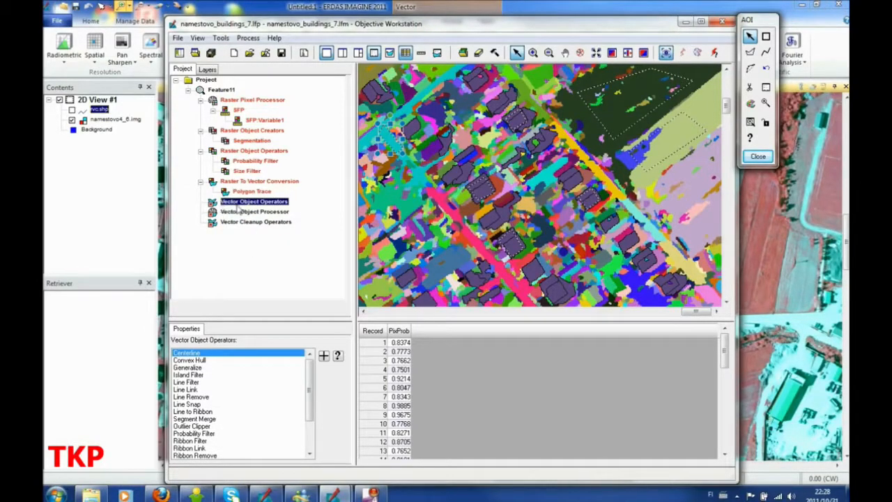
pyautogui.rightClick(237, 200)
pyautogui.click(231, 204)
pyautogui.rightClick(245, 201)
pyautogui.click(254, 198)
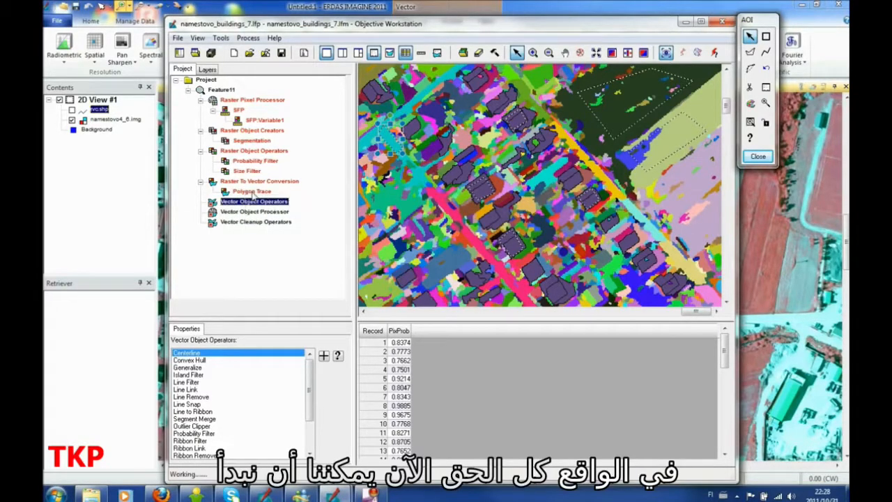
pyautogui.rightClick(253, 192)
pyautogui.click(229, 203)
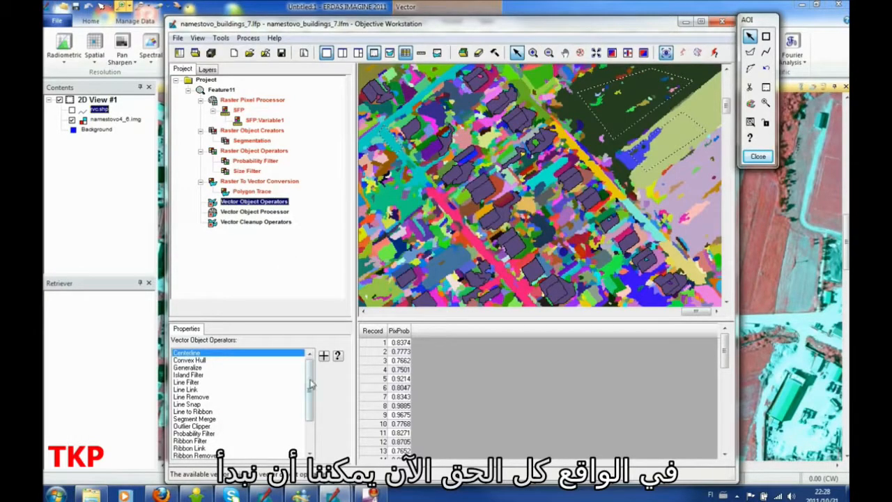
# Step: Add the Generalize and Smooth operators to the Vector Object Operators
pyautogui.moveTo(312, 384)
pyautogui.mouseDown()
pyautogui.moveTo(313, 394)
pyautogui.moveTo(314, 380)
pyautogui.mouseUp()
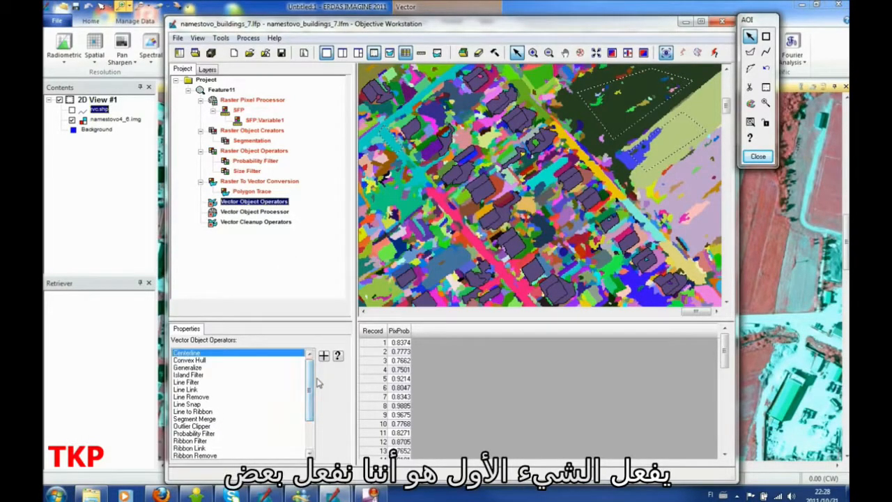
pyautogui.doubleClick(199, 368)
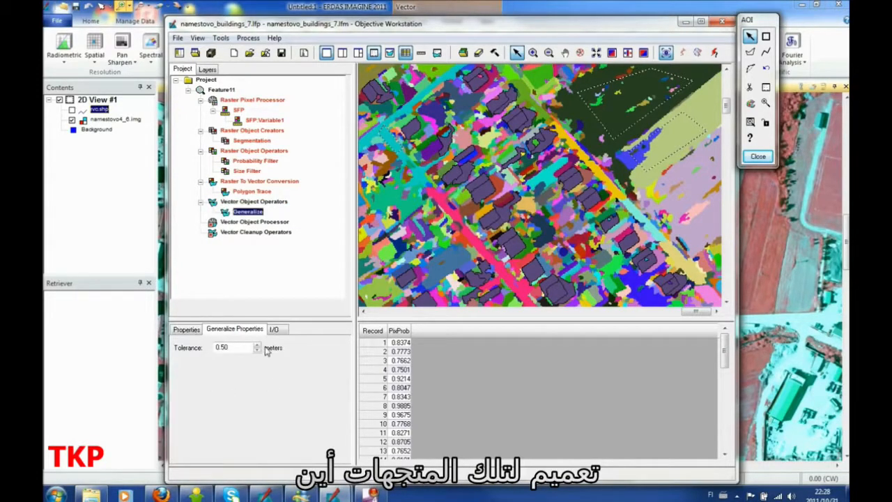
pyautogui.rightClick(247, 202)
pyautogui.click(247, 202)
pyautogui.rightClick(247, 202)
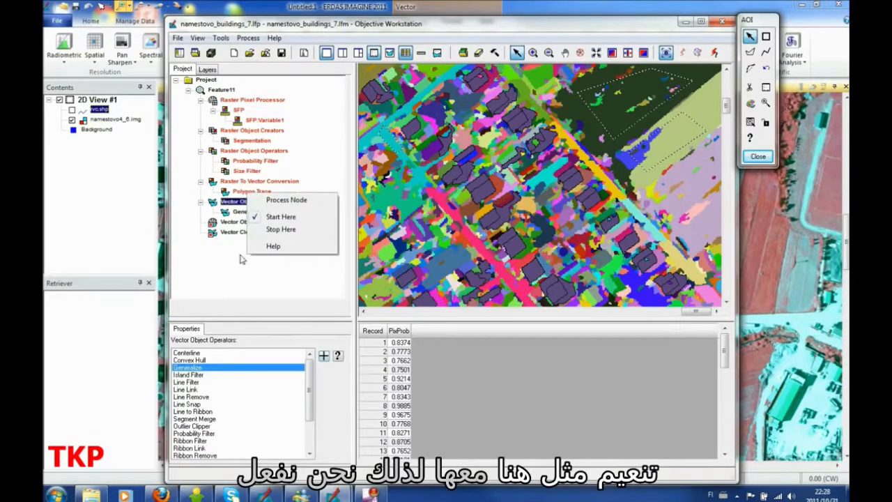
pyautogui.moveTo(311, 389); pyautogui.dragTo(312, 411)
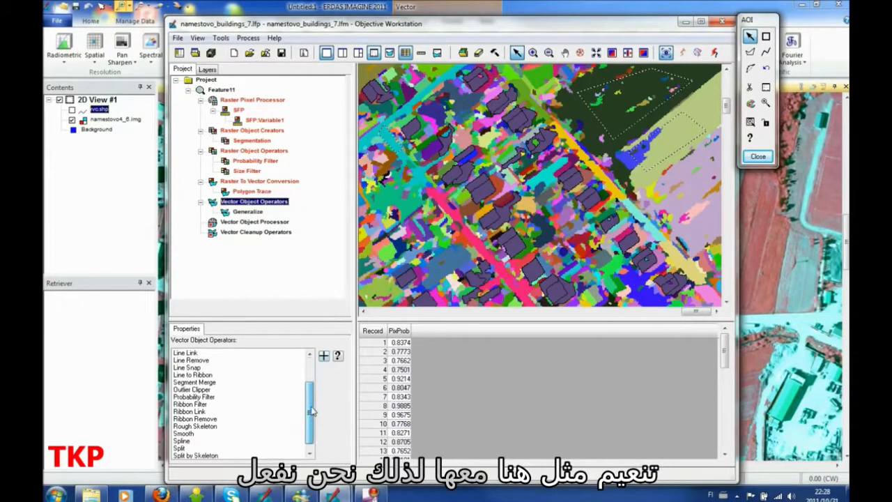
pyautogui.click(212, 433)
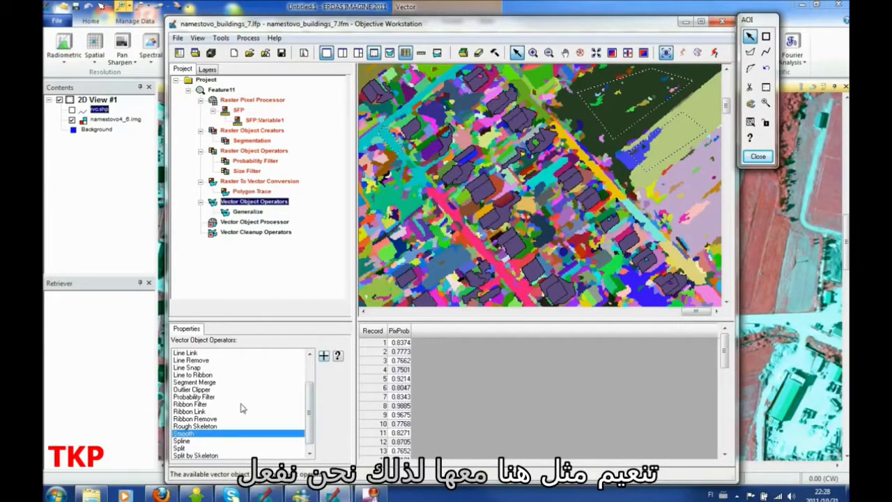
pyautogui.click(324, 356)
# Step: Add the Geometry:Rectangularity cue to the Vector Object Processor
pyautogui.click(246, 234)
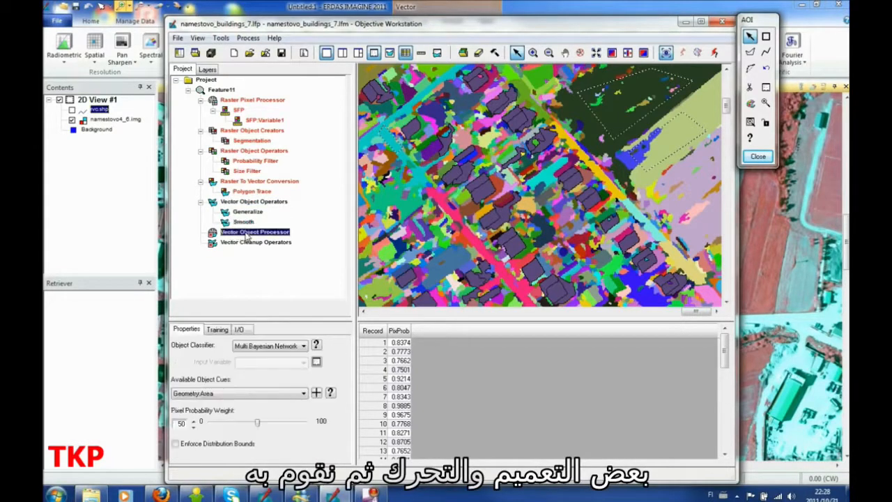
pyautogui.click(304, 394)
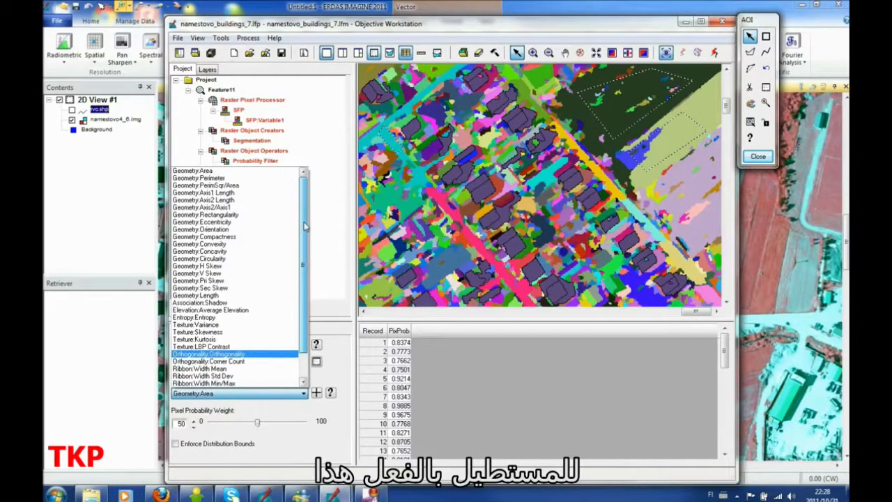
pyautogui.click(233, 215)
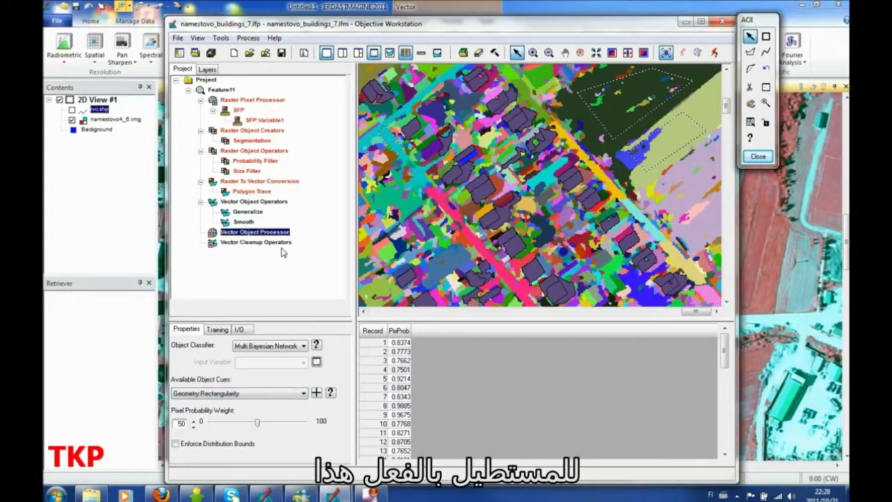
pyautogui.click(317, 394)
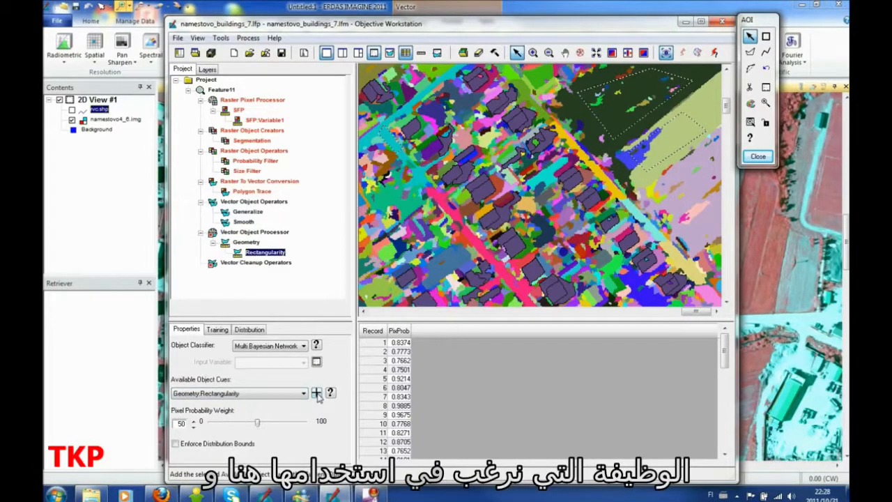
# Step: Accept the existing training samples for the Vector Object Processor's Rectangularity cue
pyautogui.click(219, 331)
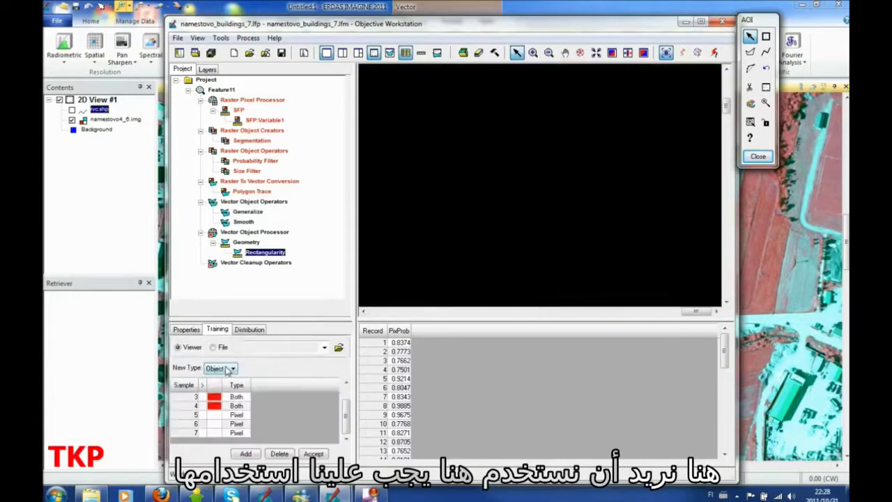
pyautogui.click(363, 344)
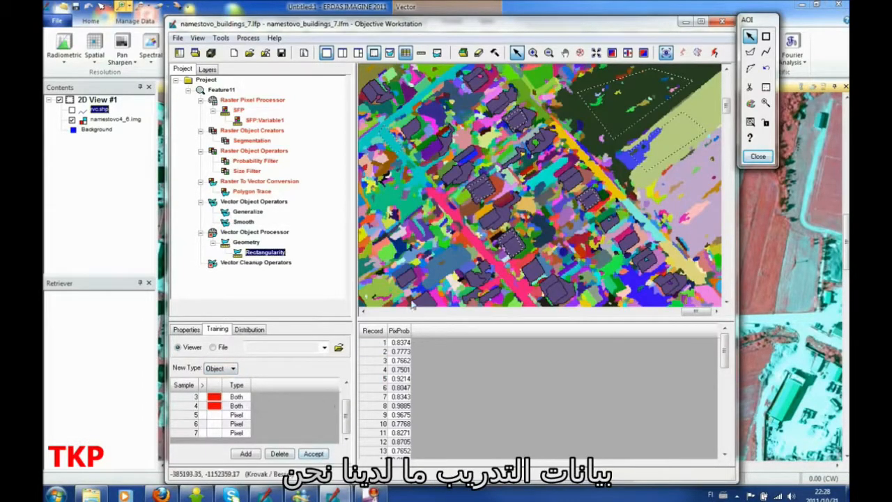
pyautogui.click(318, 454)
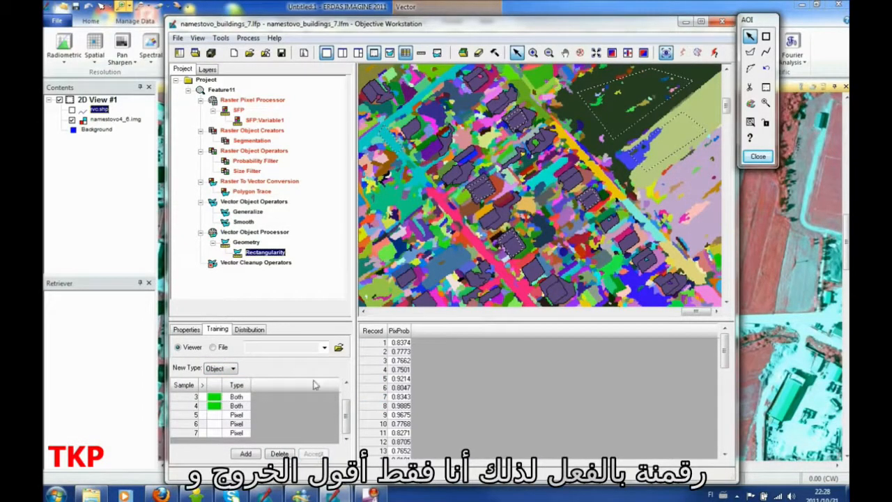
# Step: Add the Dissolve operator to the Vector Cleanup Operators and run the feature model
pyautogui.click(241, 262)
pyautogui.rightClick(242, 264)
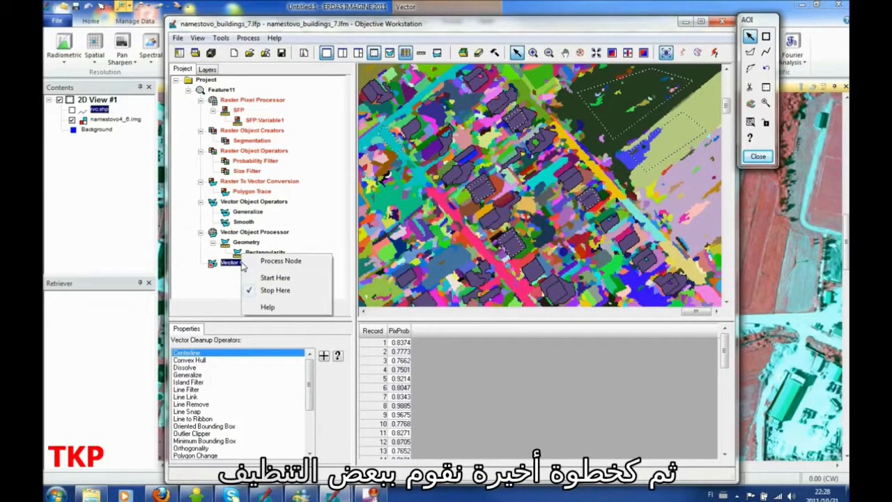
pyautogui.rightClick(229, 265)
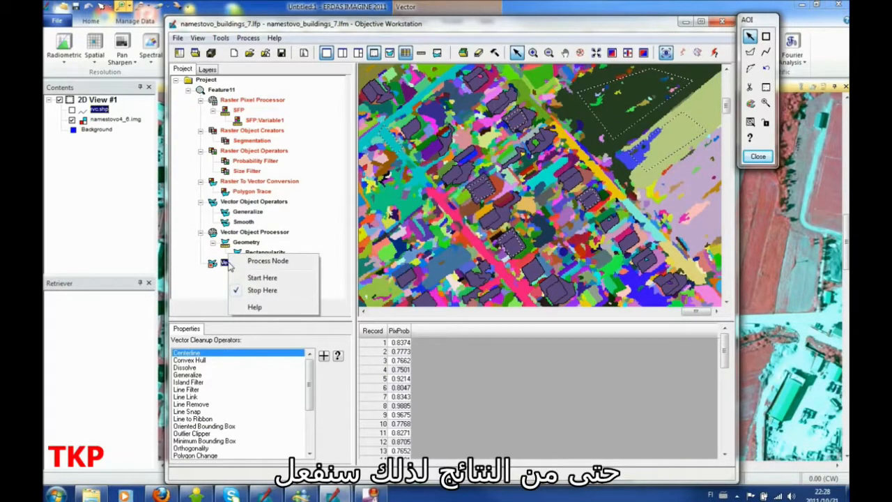
pyautogui.press('Escape')
pyautogui.click(237, 368)
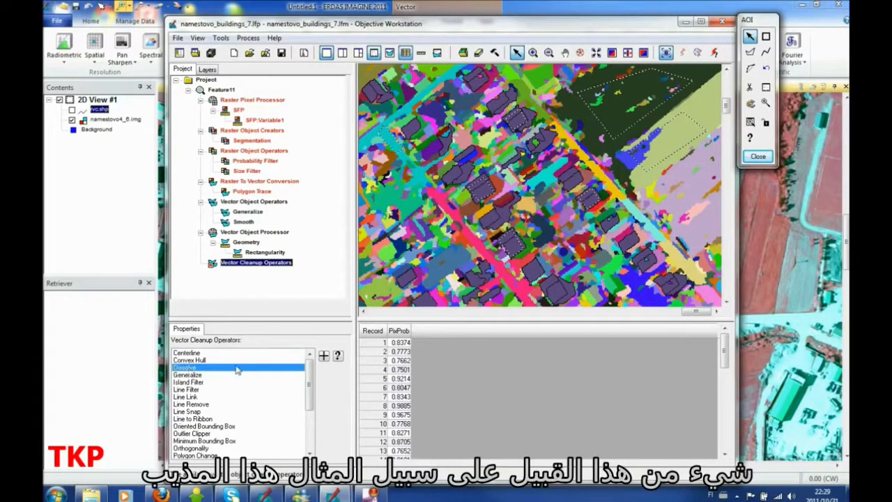
pyautogui.click(323, 356)
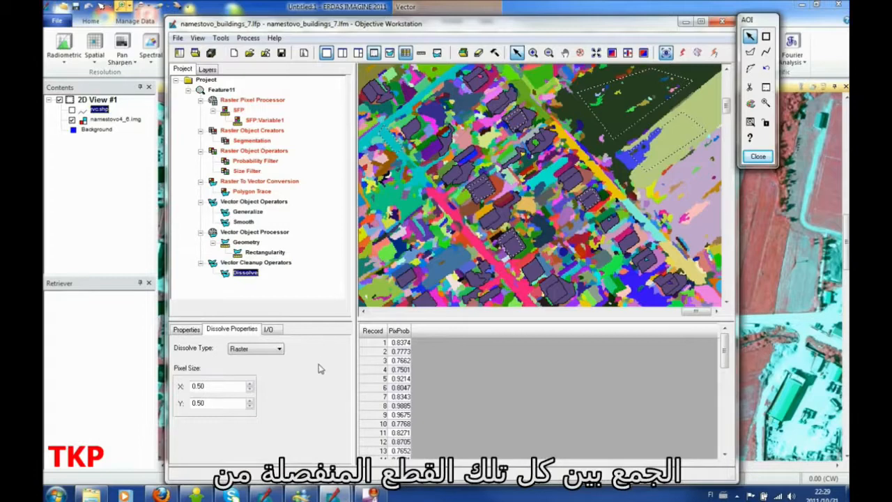
pyautogui.click(683, 54)
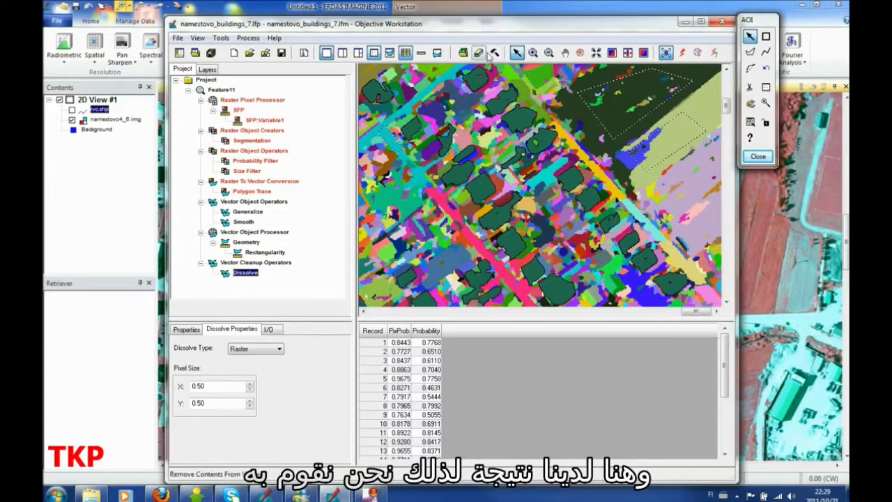
# Step: Swipe VCO_Dissolve1.shp over namestovo4_6.img to 87 with all intermediate layers made invisible, and close the Viewer Swipe
pyautogui.click(627, 52)
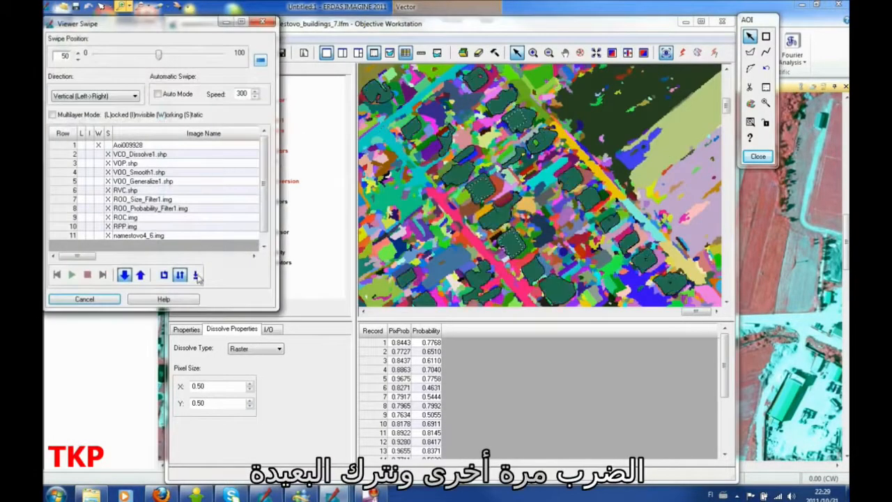
pyautogui.click(99, 154)
pyautogui.click(91, 165)
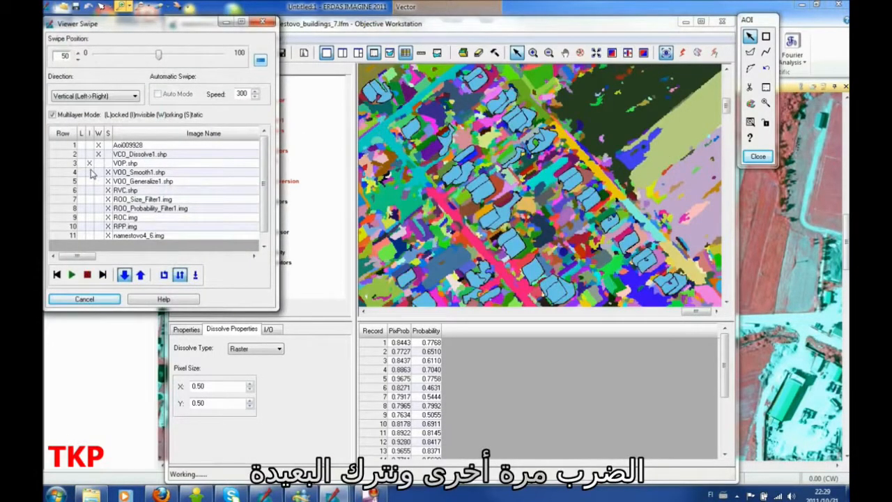
pyautogui.click(90, 172)
pyautogui.click(90, 182)
pyautogui.click(90, 190)
pyautogui.click(90, 200)
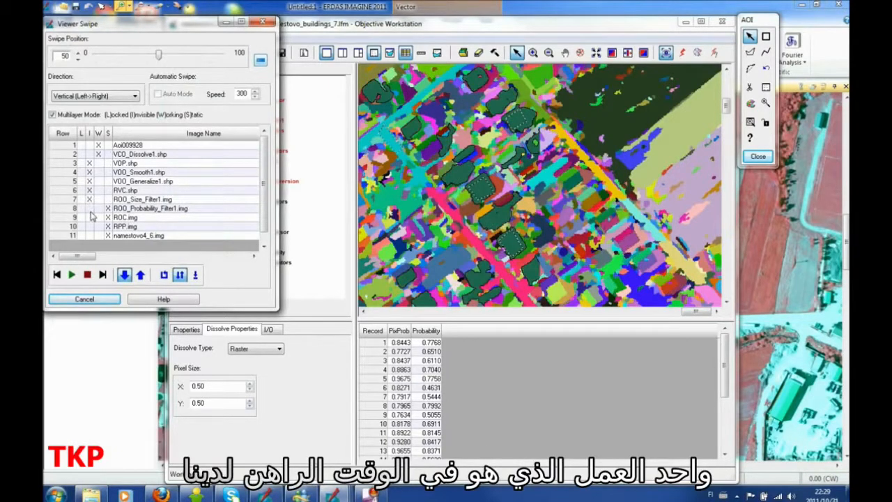
pyautogui.click(90, 209)
pyautogui.click(90, 218)
pyautogui.click(90, 227)
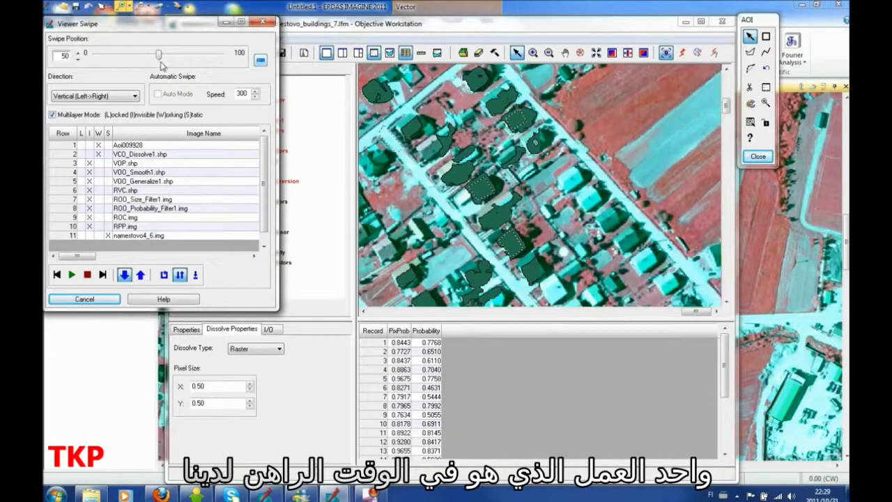
pyautogui.moveTo(158, 56); pyautogui.dragTo(206, 69)
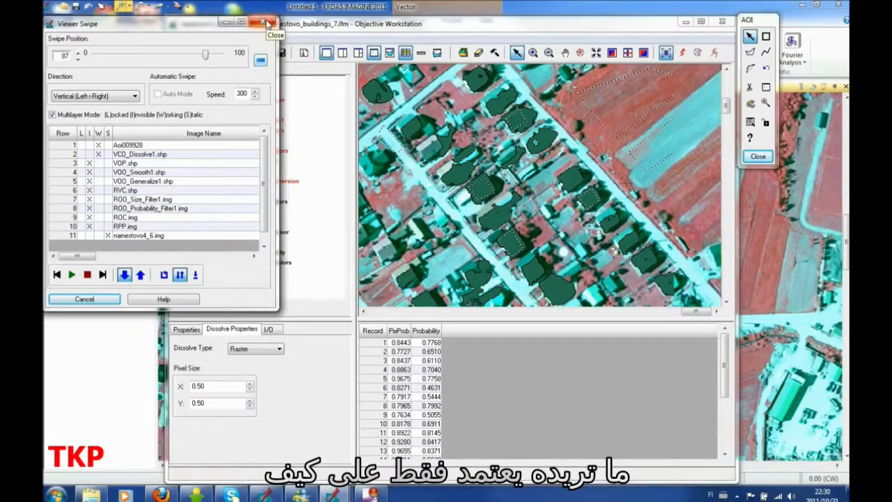
pyautogui.click(267, 24)
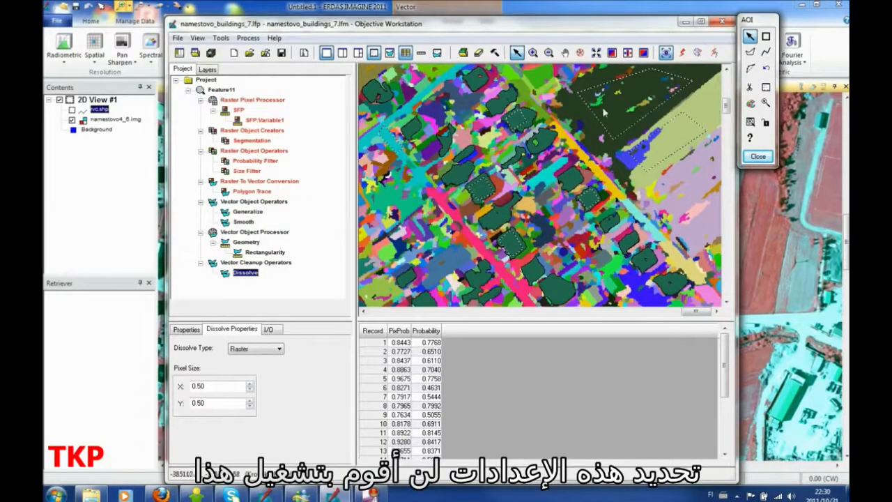
# Step: Switch to the main ERDAS IMAGINE viewer and display rvc.shp over the whole image, inspecting a group of buildings up close
pyautogui.click(704, 6)
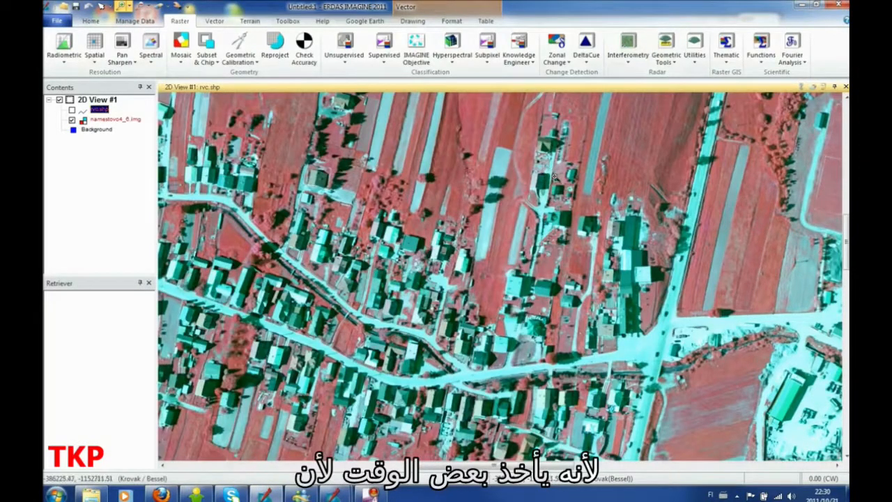
pyautogui.rightClick(541, 196)
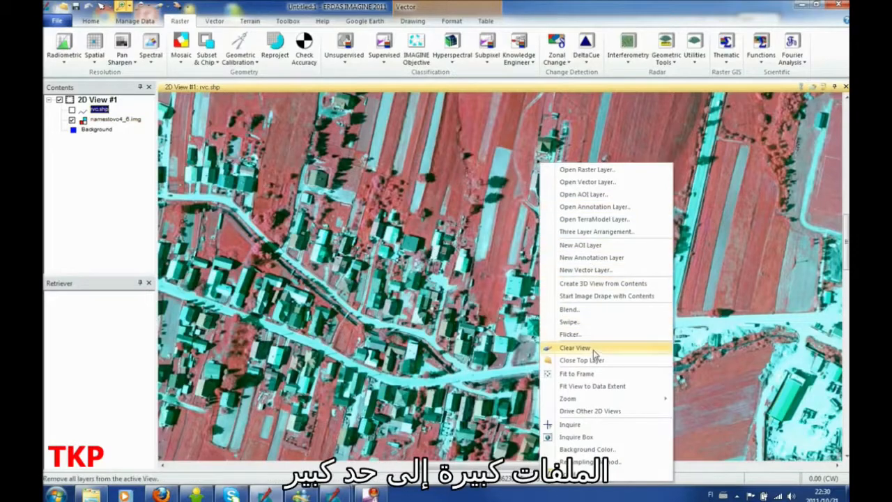
pyautogui.click(577, 374)
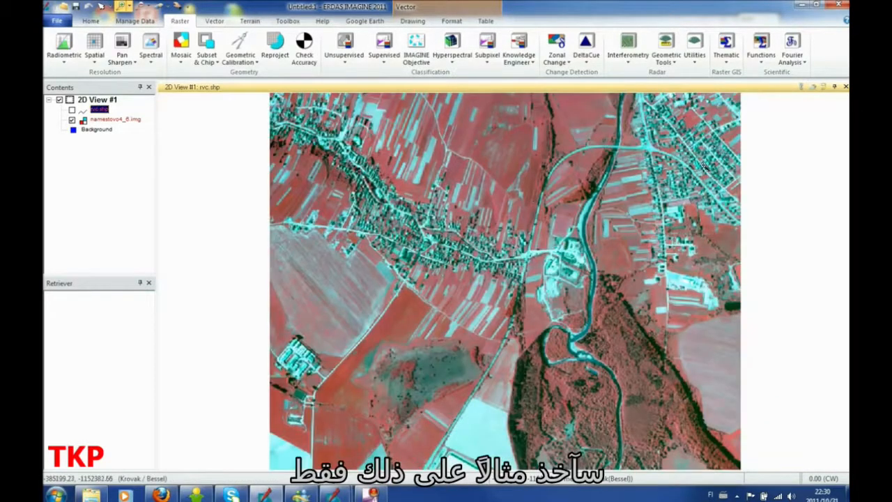
pyautogui.click(72, 111)
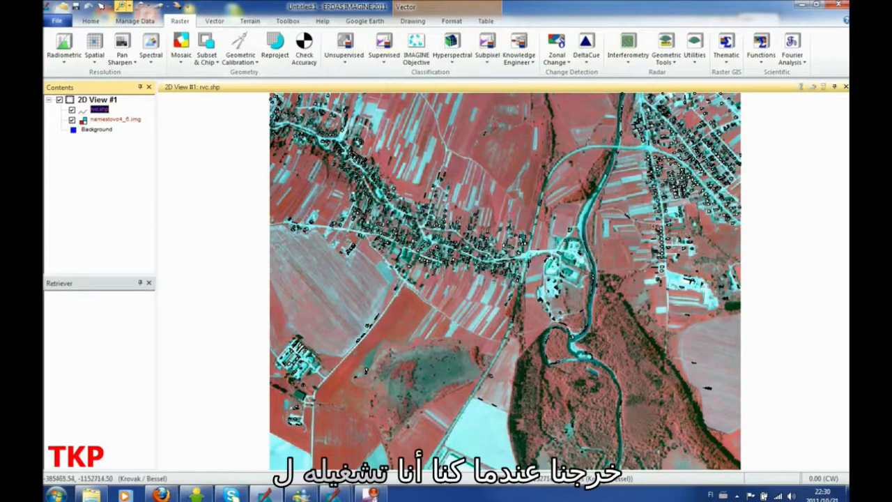
pyautogui.moveTo(636, 217); pyautogui.dragTo(686, 259)
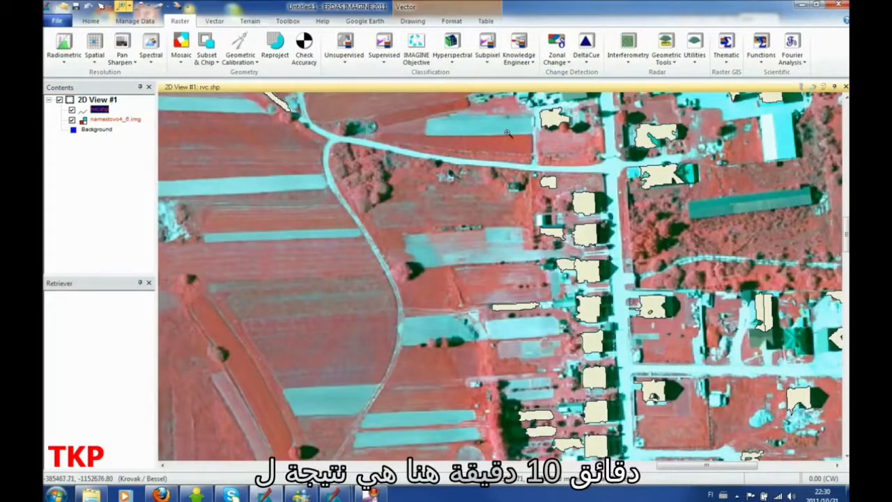
pyautogui.scroll(2, 496, 61)
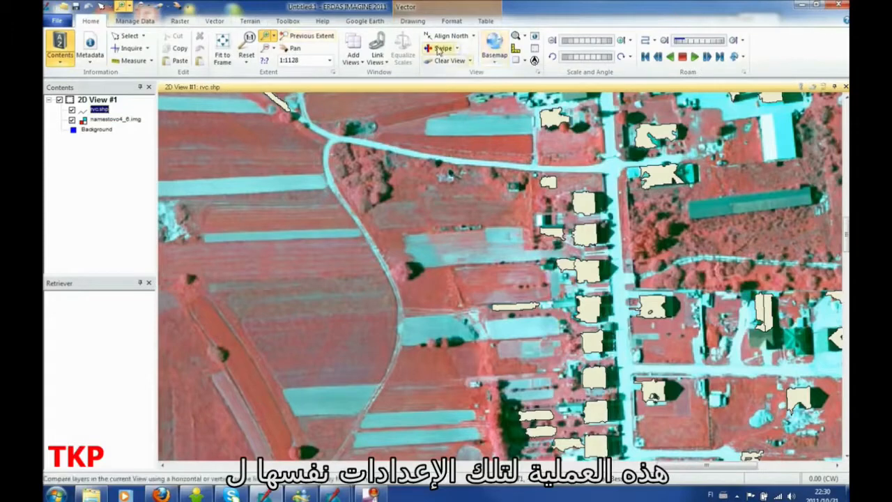
# Step: Swipe rvc.shp back and forth over namestovo4_6.img to compare the polygons with the buildings, ending at position 66
pyautogui.click(439, 49)
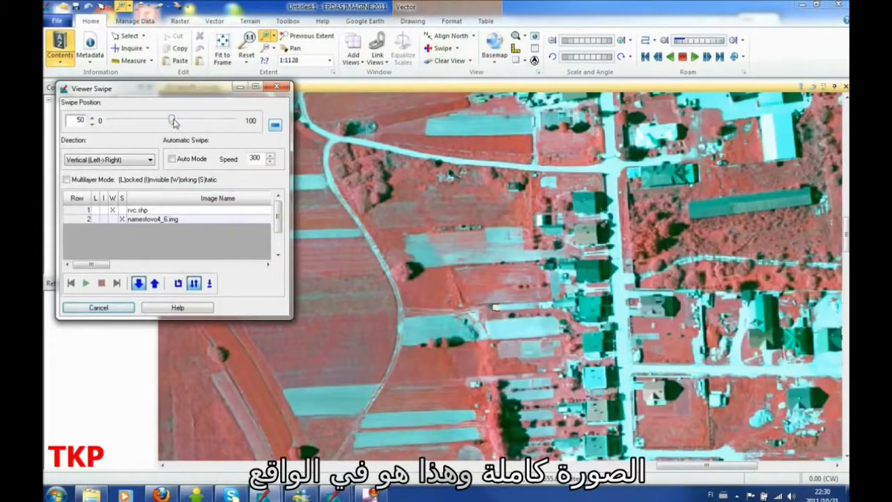
pyautogui.moveTo(178, 123); pyautogui.dragTo(225, 121)
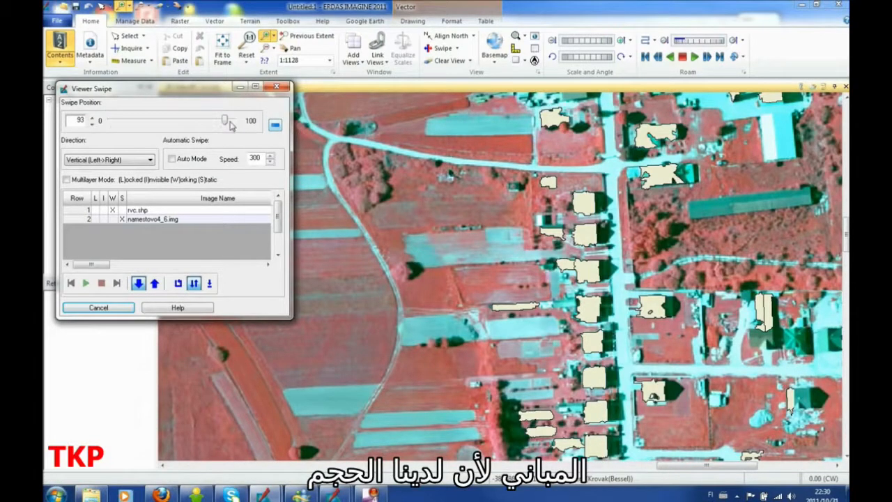
pyautogui.moveTo(231, 124); pyautogui.dragTo(198, 126)
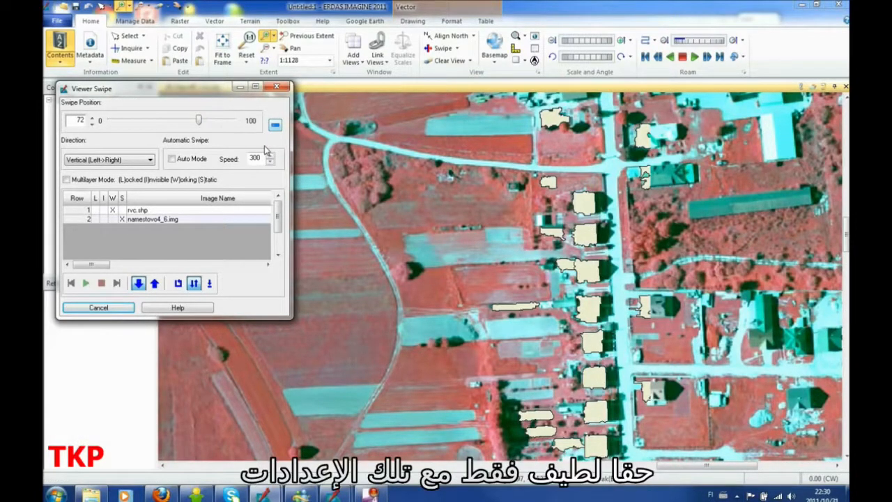
pyautogui.moveTo(200, 123); pyautogui.dragTo(192, 123)
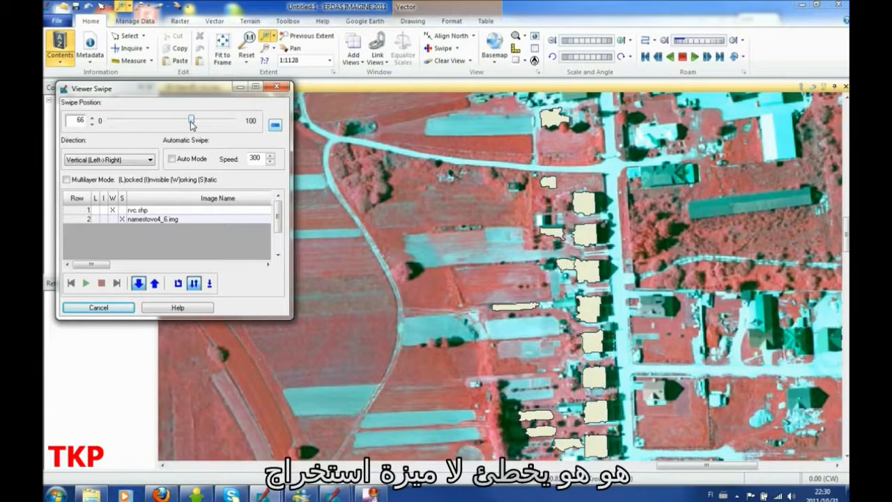